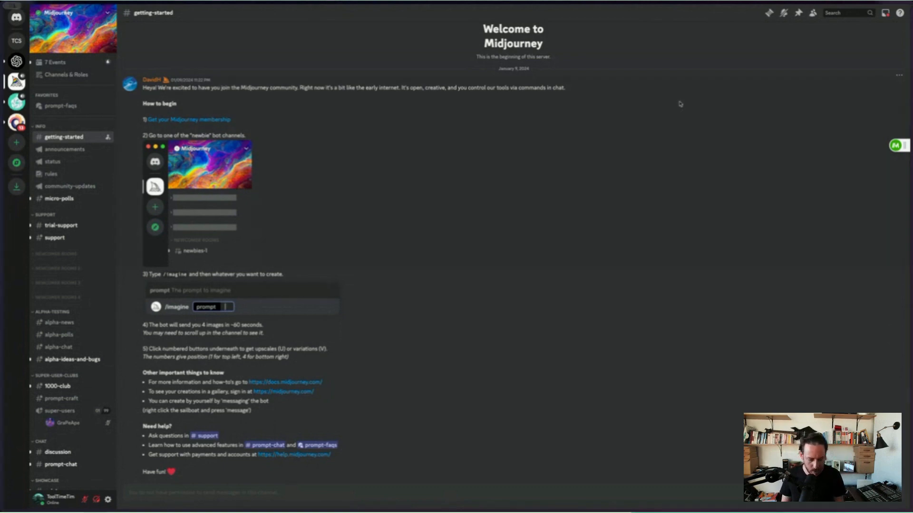
Read through the Midjourney server's getting-started instructions, from how to begin to the help section
scroll(680, 103, down, 3)
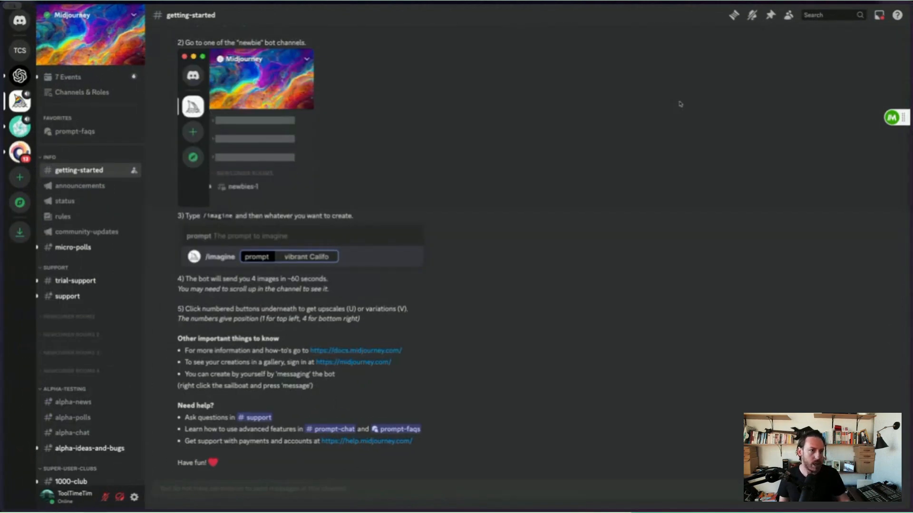
scroll(711, 155, up, 5)
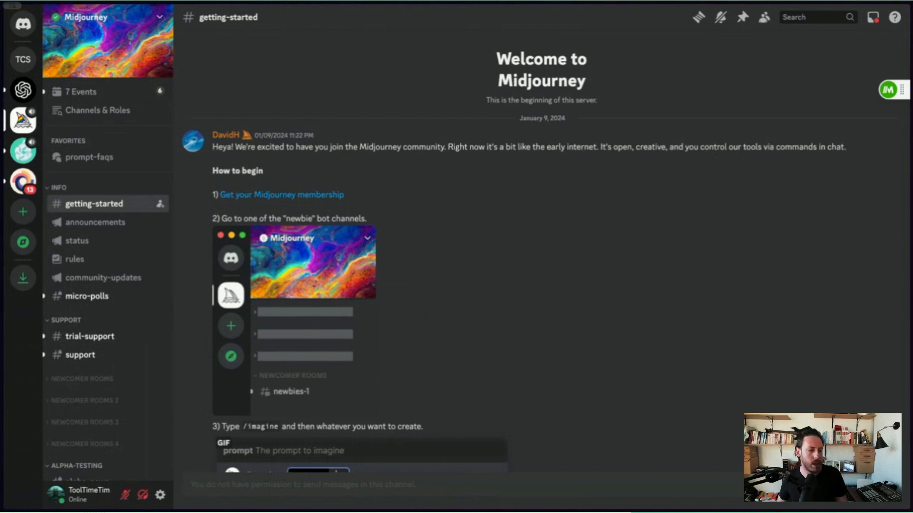
scroll(429, 345, down, 1)
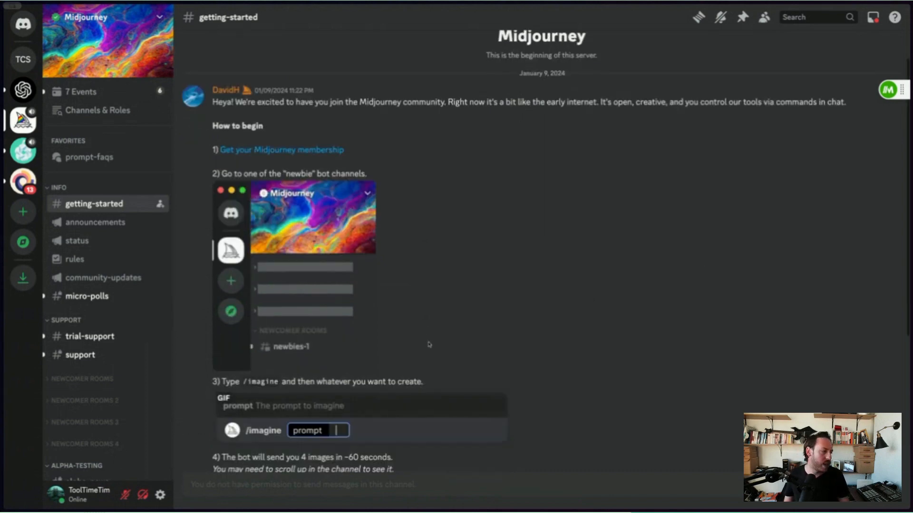
scroll(504, 352, up, 1)
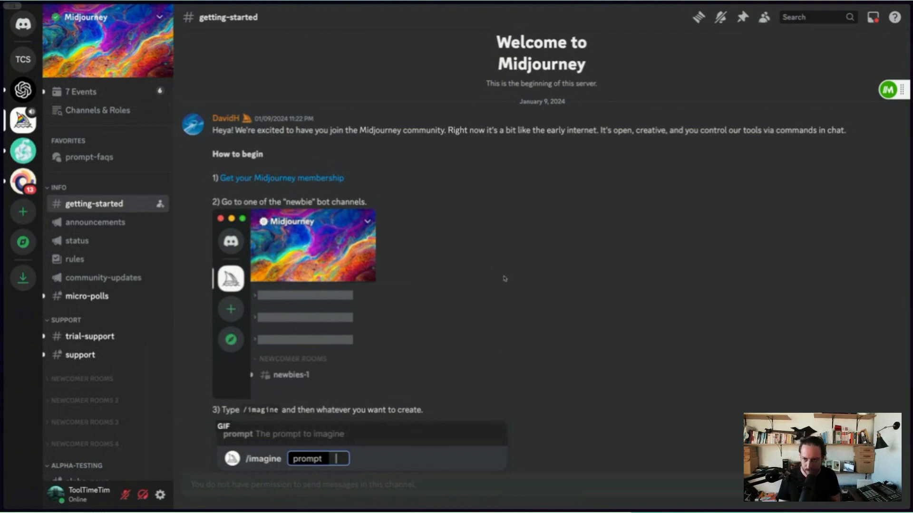
scroll(504, 279, down, 3)
scroll(459, 316, down, 3)
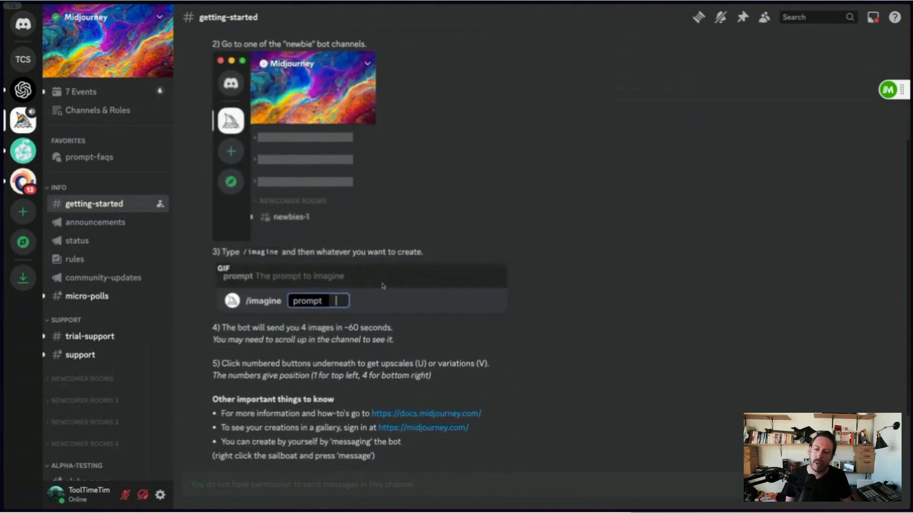
scroll(459, 316, down, 2)
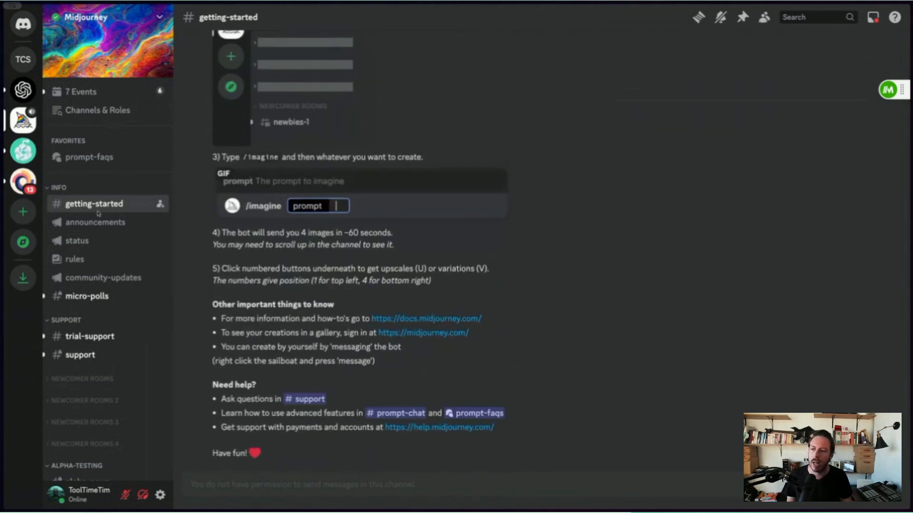
Open the newbies-122 channel under Newcomer Rooms 3 and browse the images other members have generated
scroll(102, 261, down, 5)
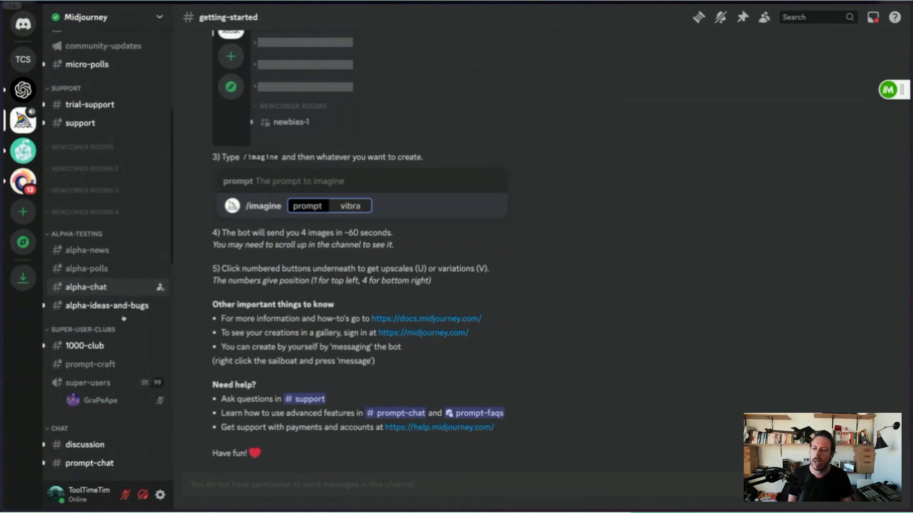
click(80, 189)
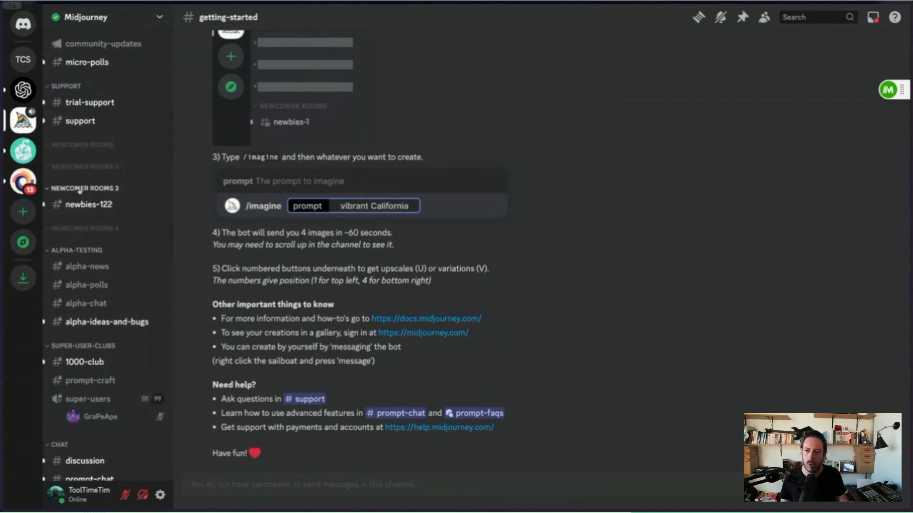
click(93, 204)
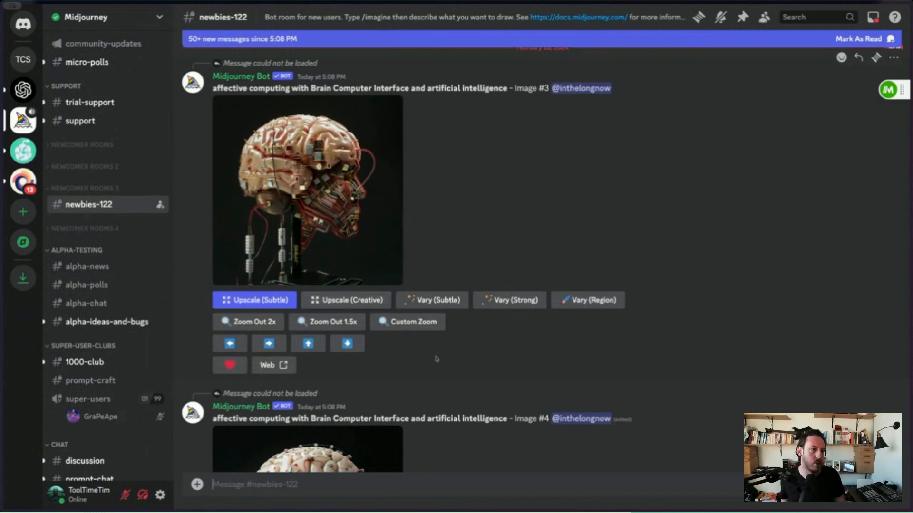
scroll(476, 392, down, 12)
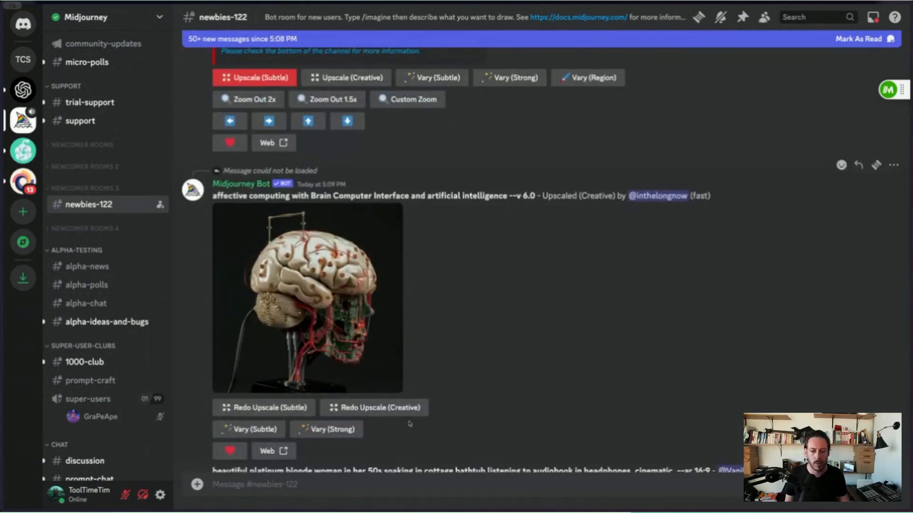
scroll(408, 423, down, 10)
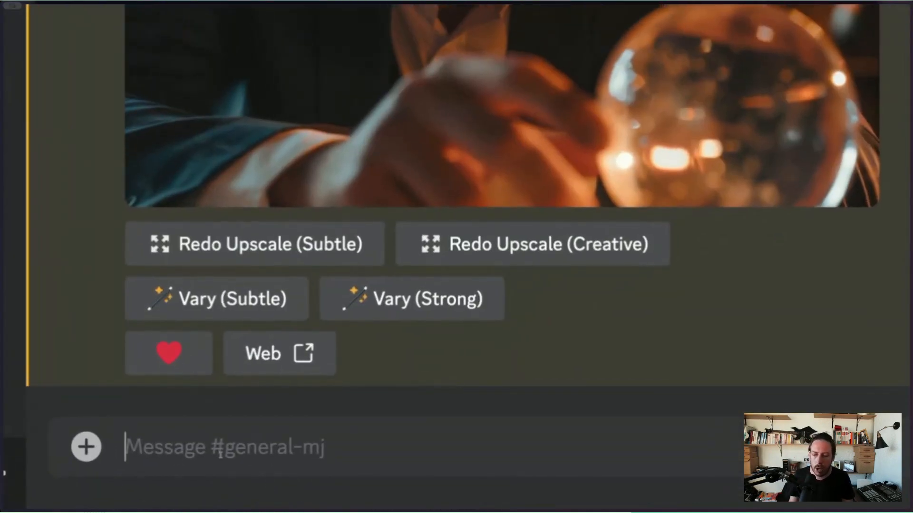
Generate an image grid in the general-mj channel using the /imagine prompt "a family in the 1930s"
text(/imagi)
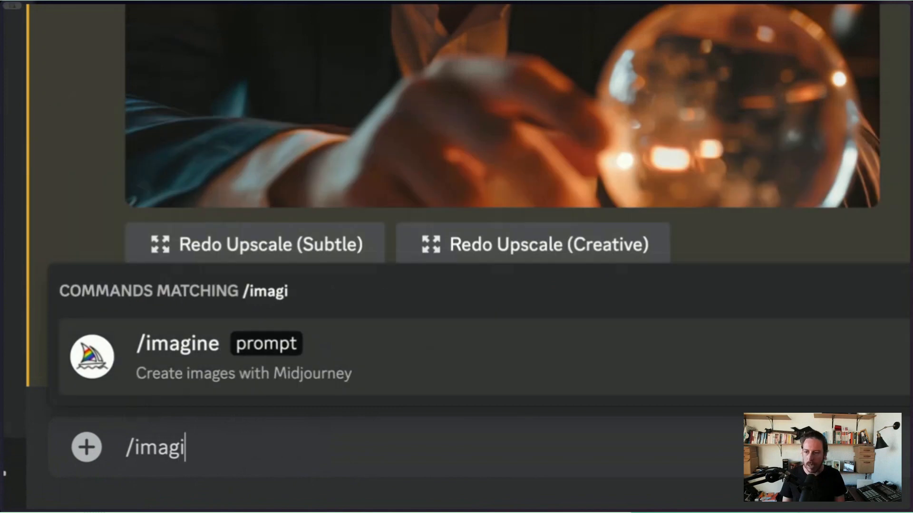
key(Tab)
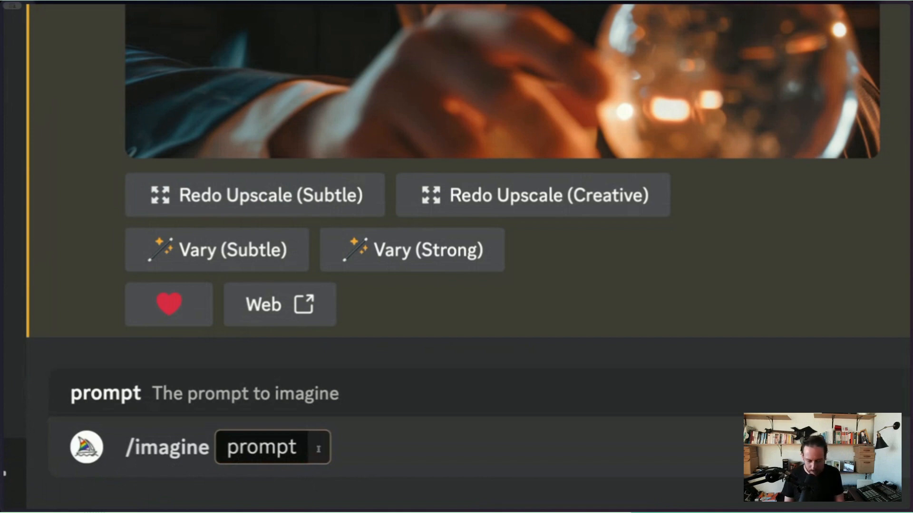
text(afamily)
key(BackSpace)
key(BackSpace)
key(BackSpace)
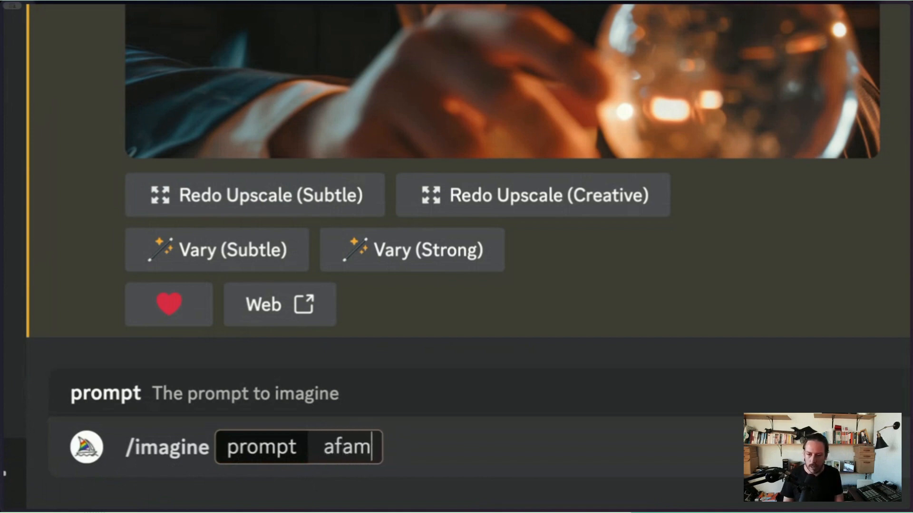
key(BackSpace)
key(BackSpace)
key(BackSpace)
text(family )
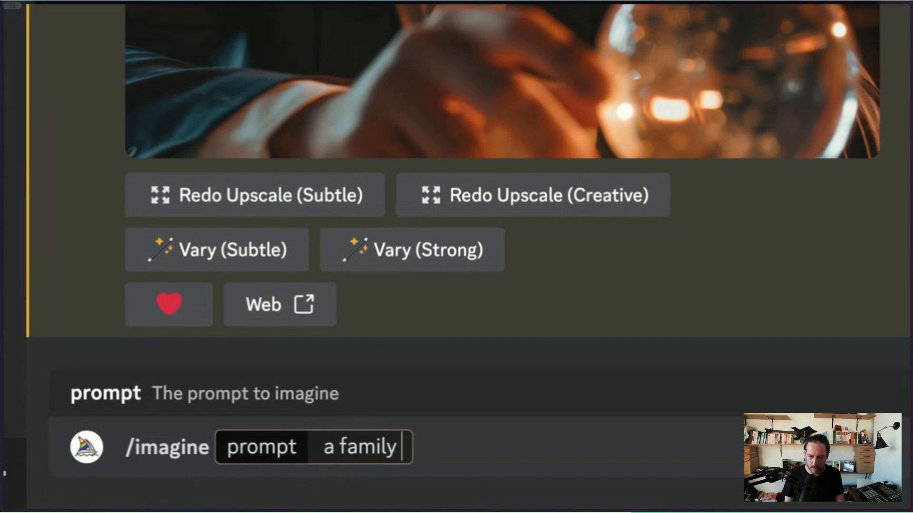
text(in the 19)
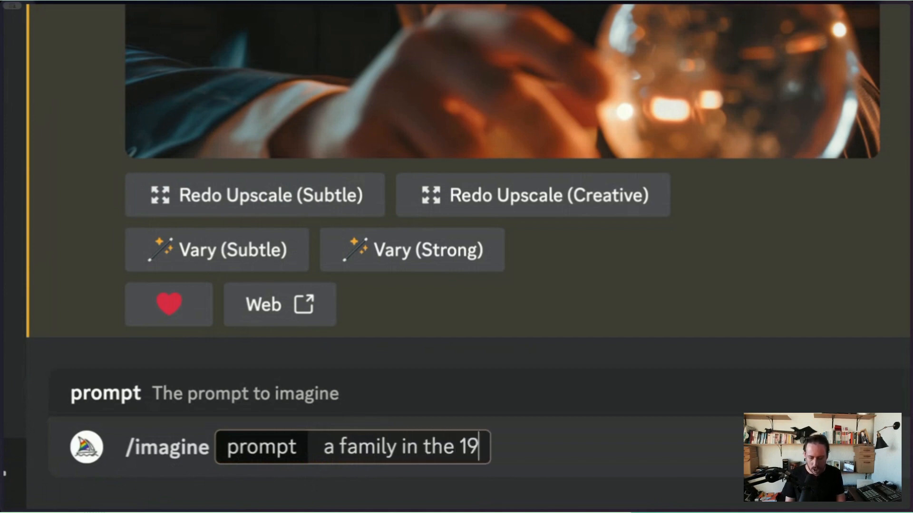
text(30s)
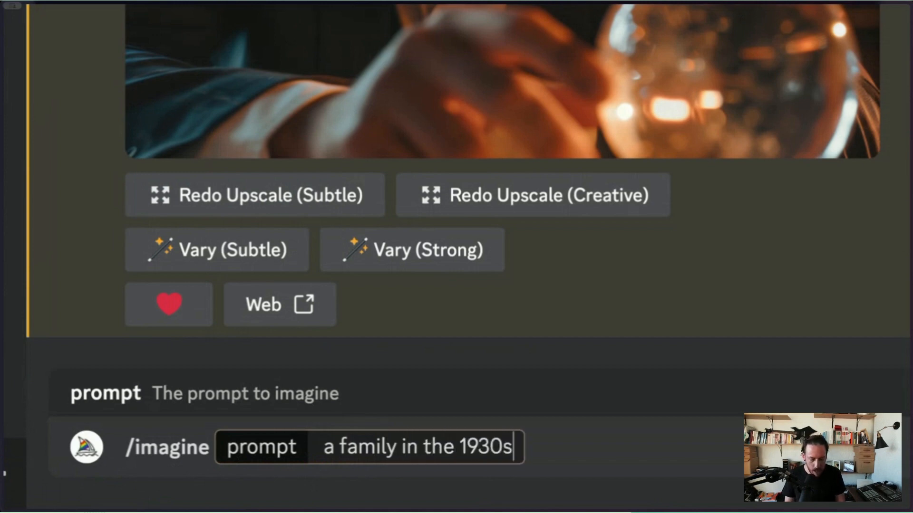
key(Return)
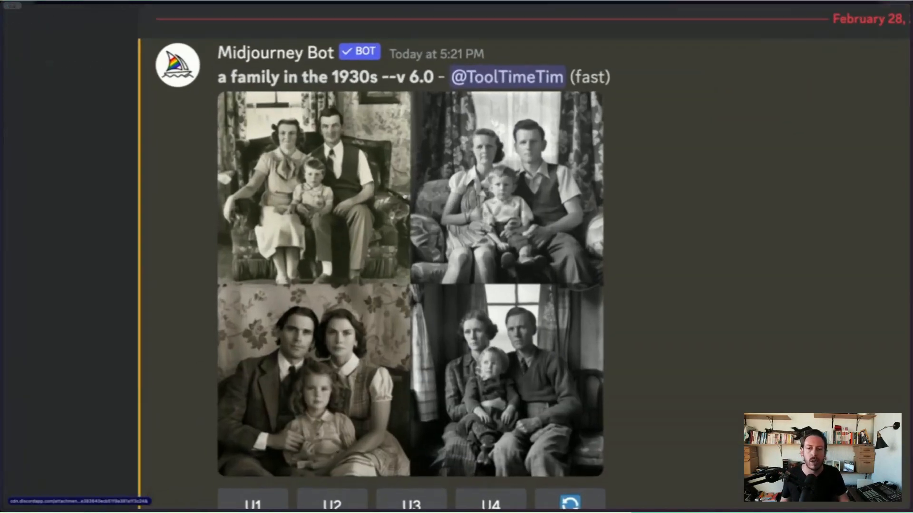
Examine the four generated 1930s family portraits closely, comparing the people, clothing and settings
scroll(553, 167, down, 1)
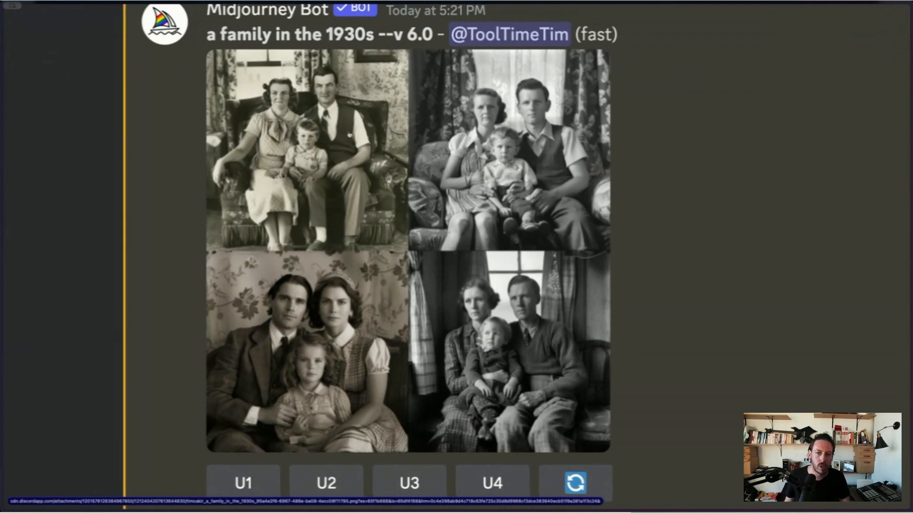
scroll(328, 132, up, 3)
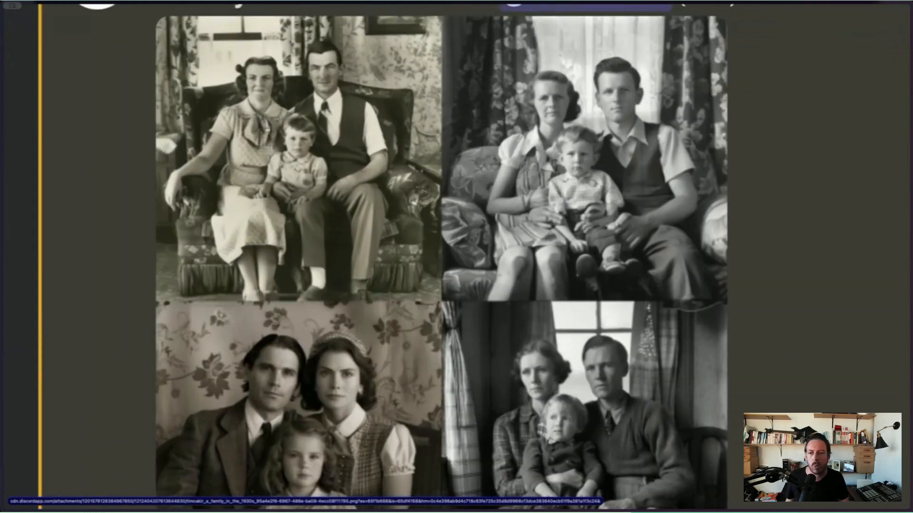
scroll(531, 144, left, 1)
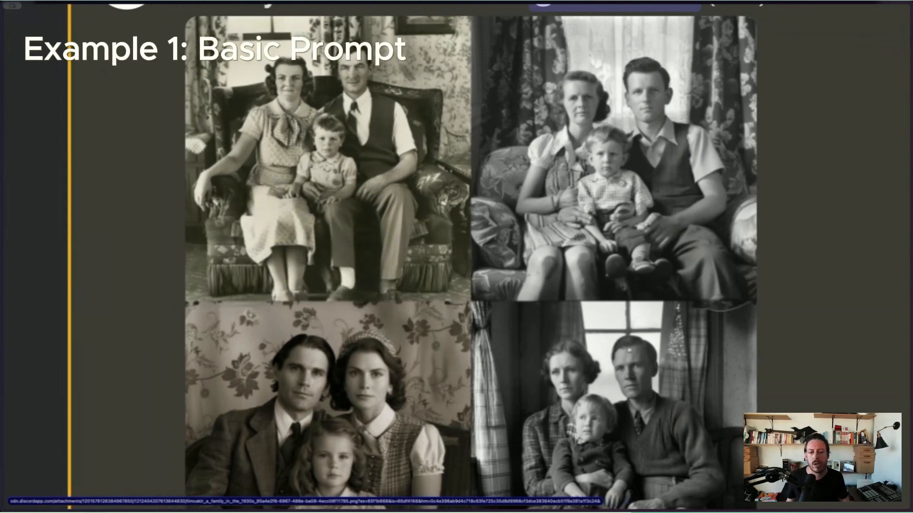
scroll(629, 351, down, 5)
scroll(629, 350, down, 1)
scroll(629, 350, down, 2)
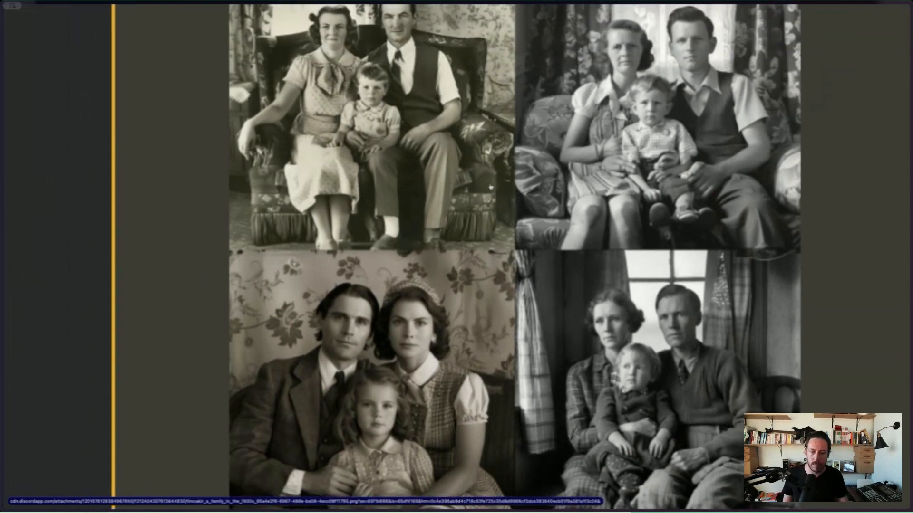
scroll(402, 300, down, 2)
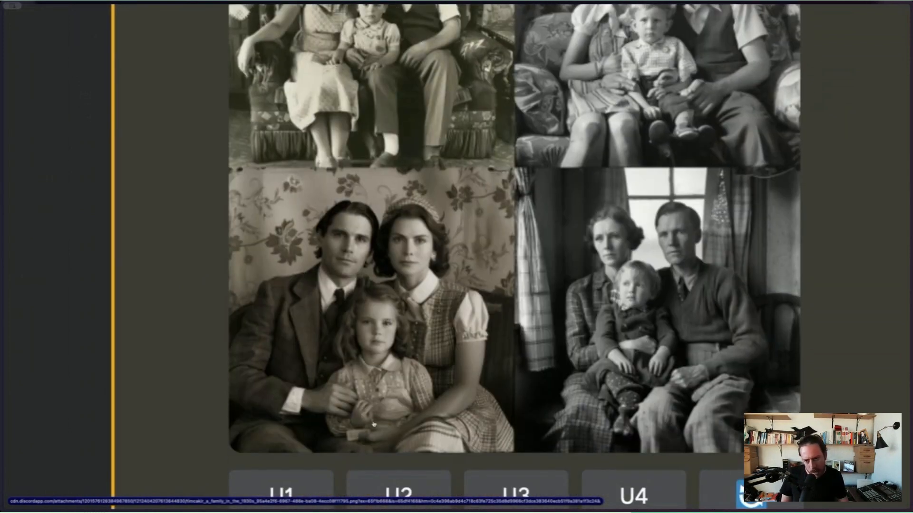
scroll(407, 311, up, 2)
scroll(407, 311, up, 2)
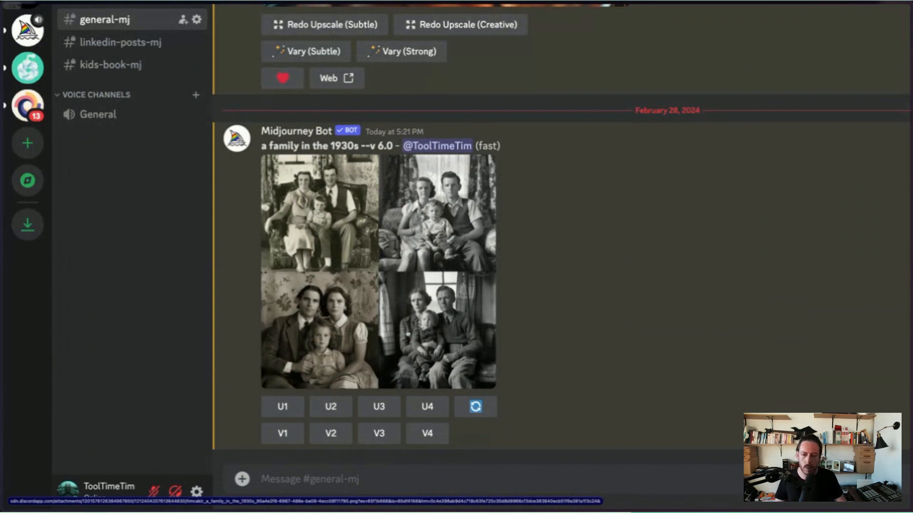
Extract image 1 from the 1930s family grid as a single picture, view it enlarged, and close the preview
click(282, 407)
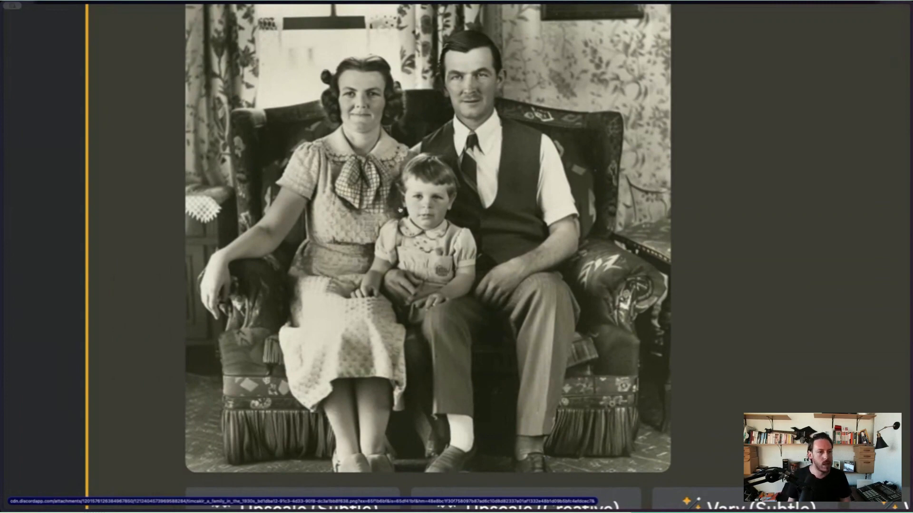
scroll(399, 210, down, 5)
click(362, 230)
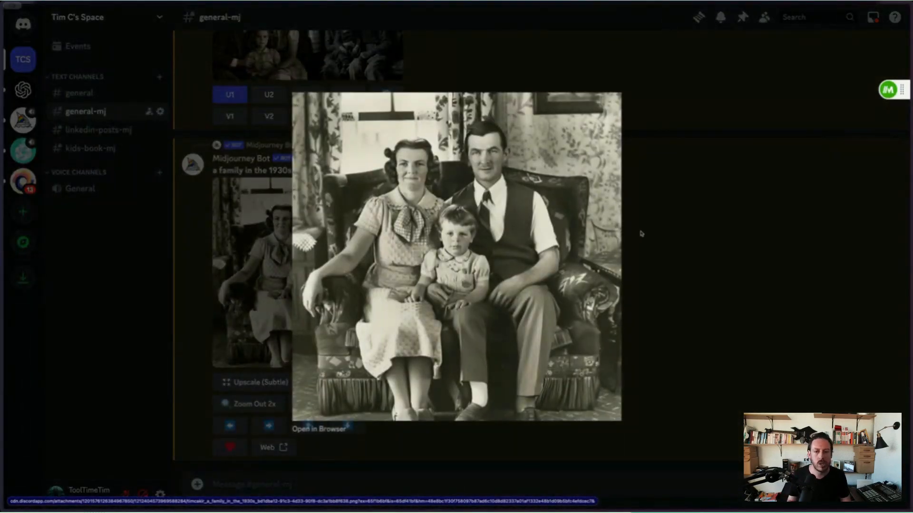
click(694, 256)
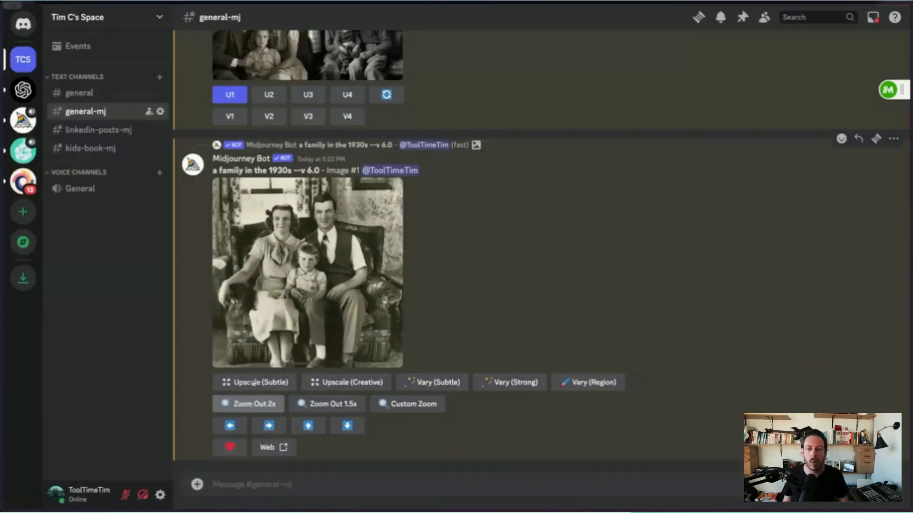
Run a Creative upscale on the single image of the 1930s family and inspect the upscaled version
scroll(253, 383, up, 3)
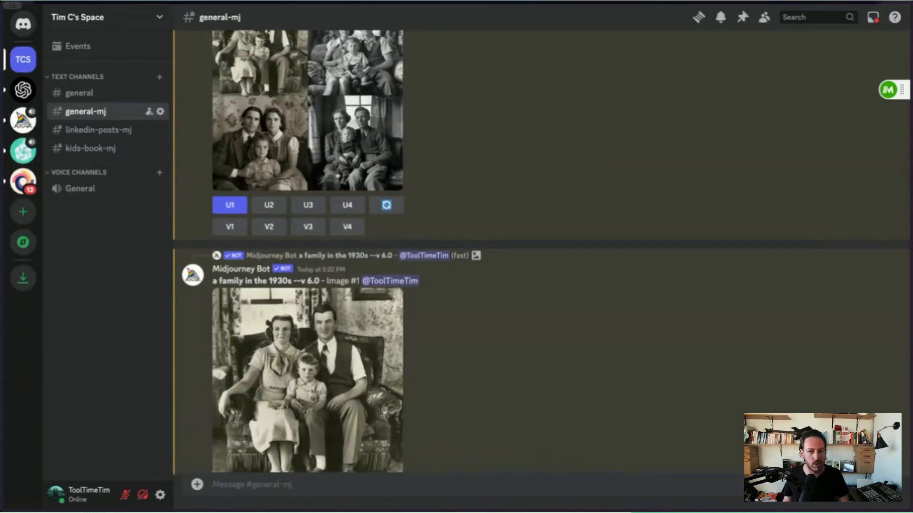
scroll(333, 228, down, 3)
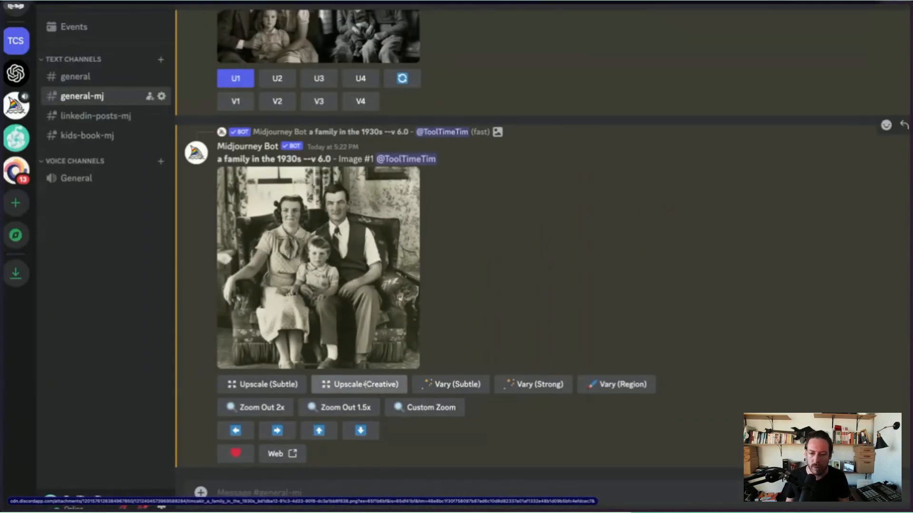
click(420, 462)
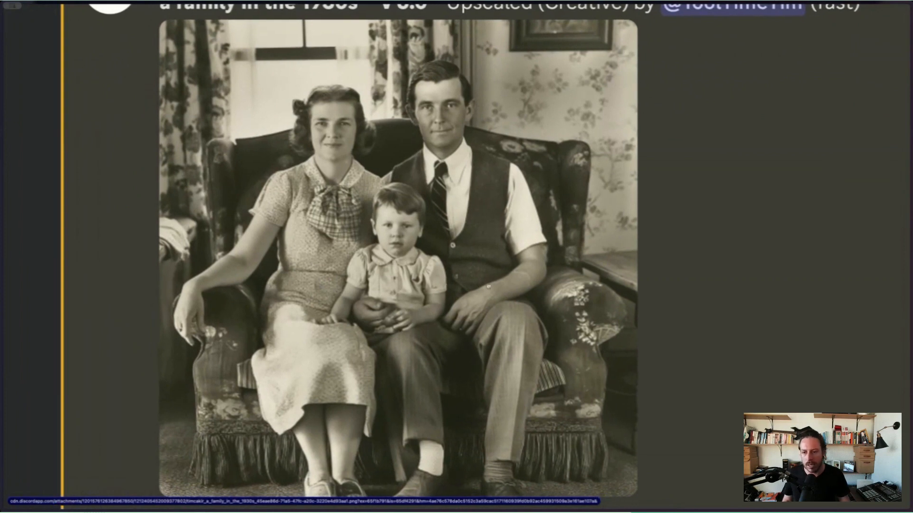
scroll(457, 312, down, 1)
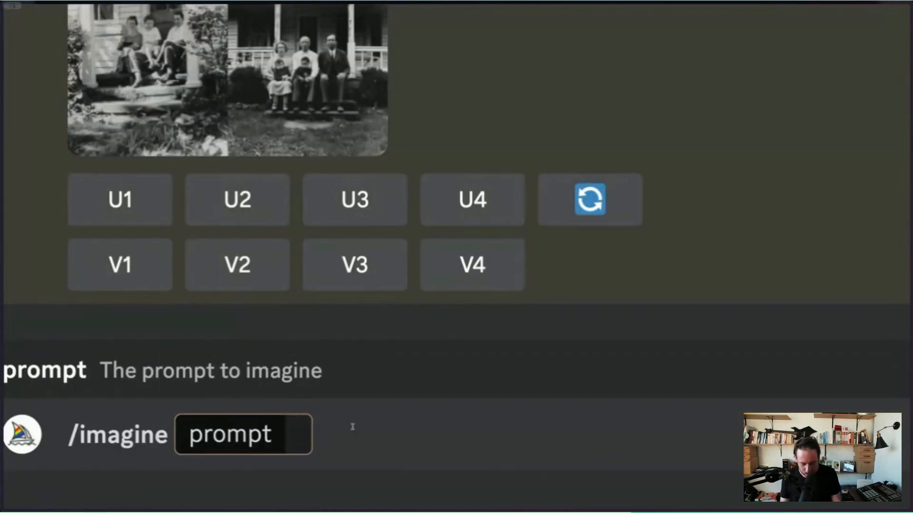
Begin the /imagine prompt with "a soviet army leader walking with his robot army towards a war,"
text(a svoie)
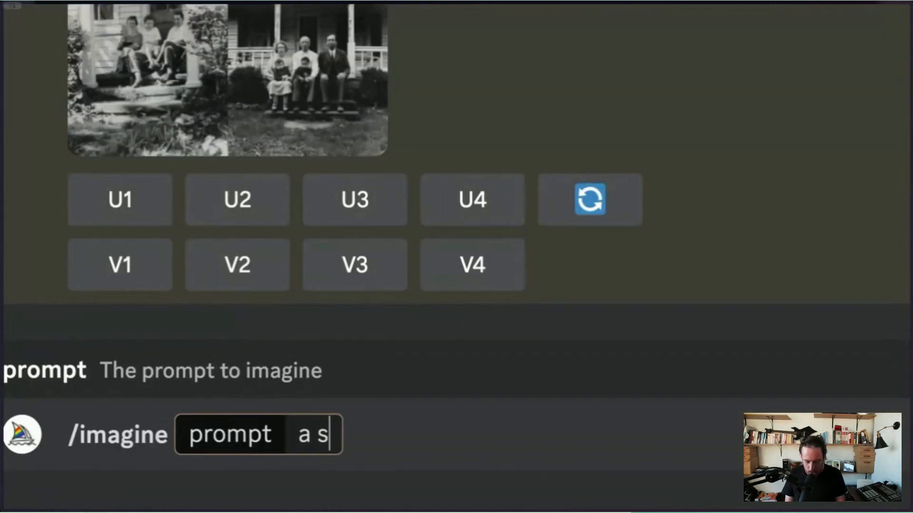
key(BackSpace)
key(BackSpace)
key(BackSpace)
key(BackSpace)
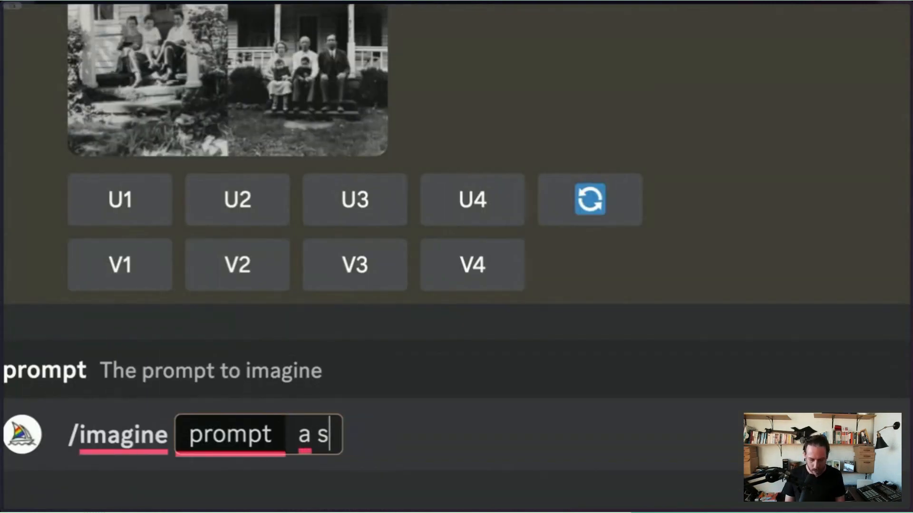
text(oviet army leader)
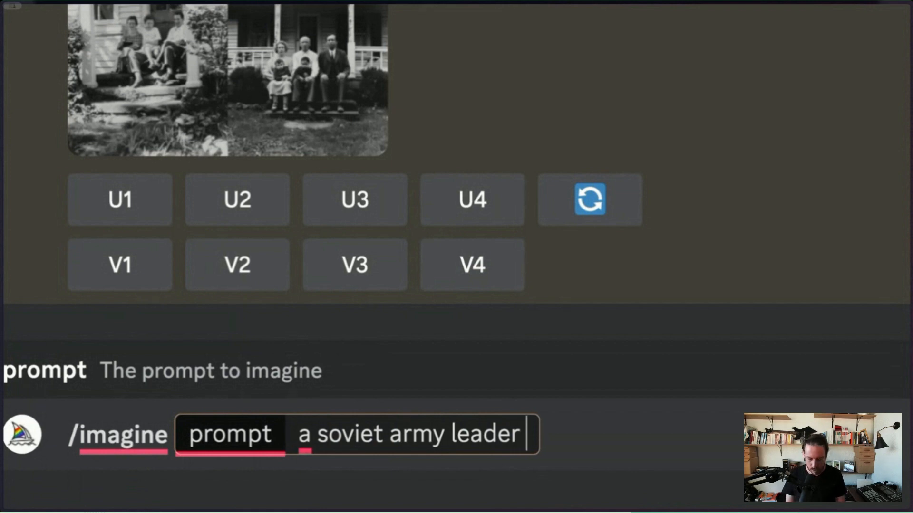
text(walking with )
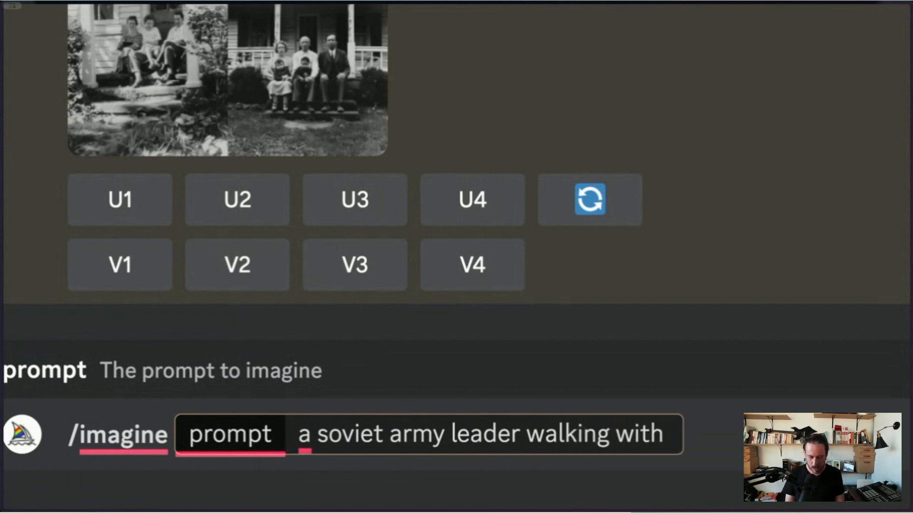
text(his rob)
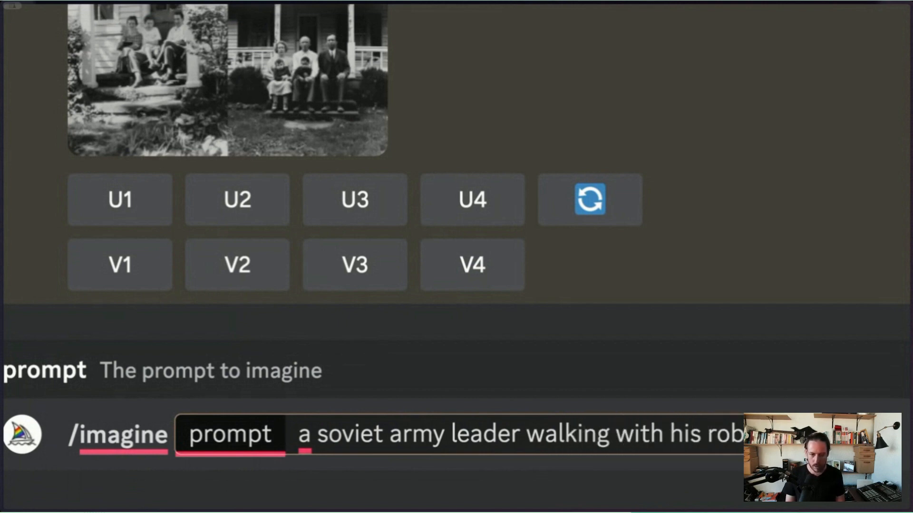
text(ot army towar)
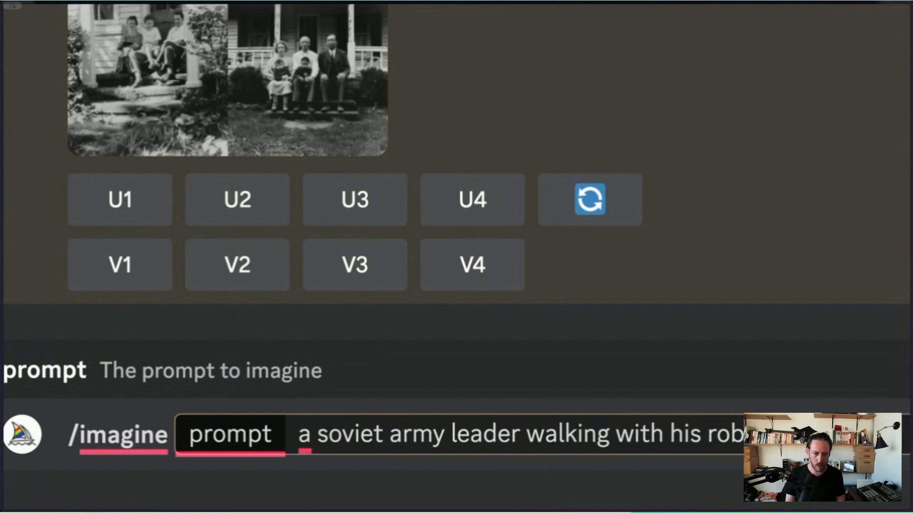
text(ds)
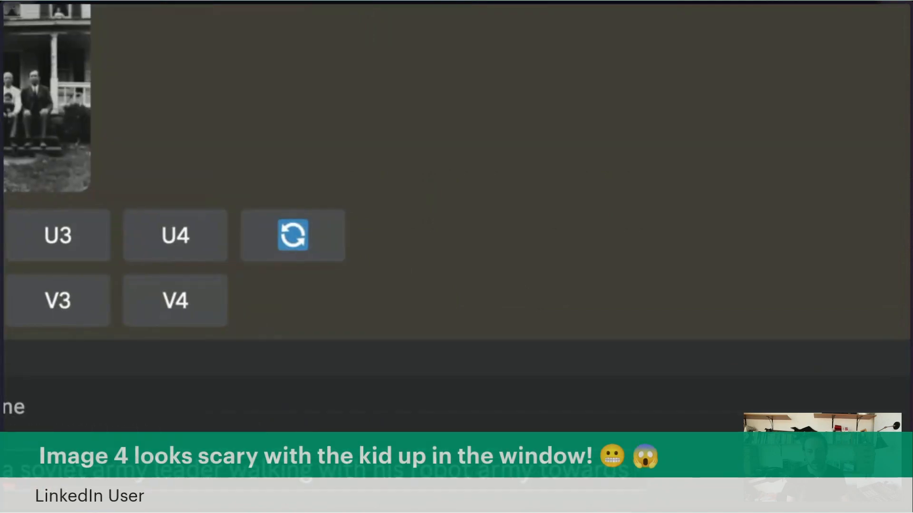
text( a war,)
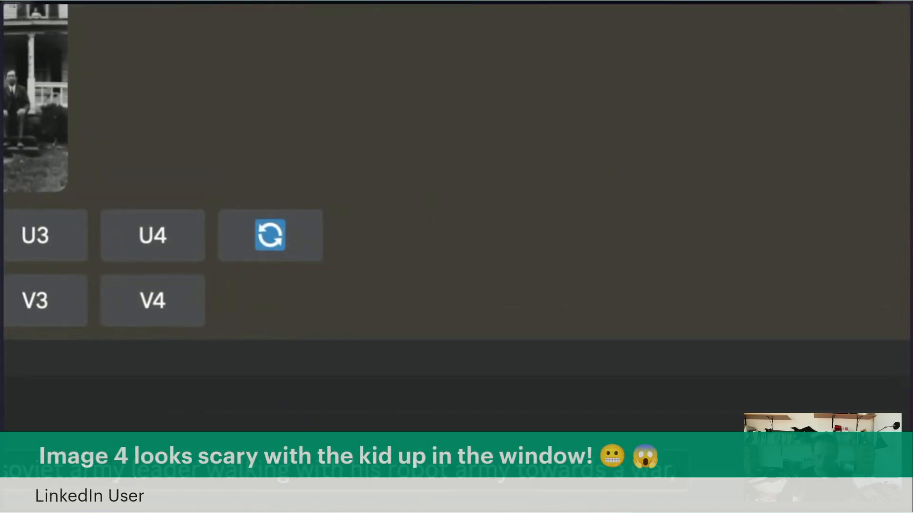
Replace the word "his" before "robot army" with "the" in the prompt
mouse_move(161, 470)
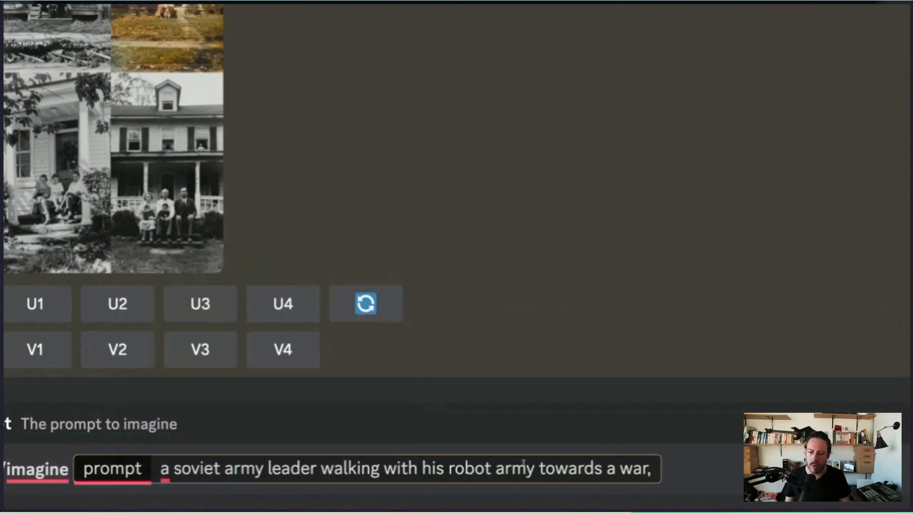
double_click(436, 469)
text(the)
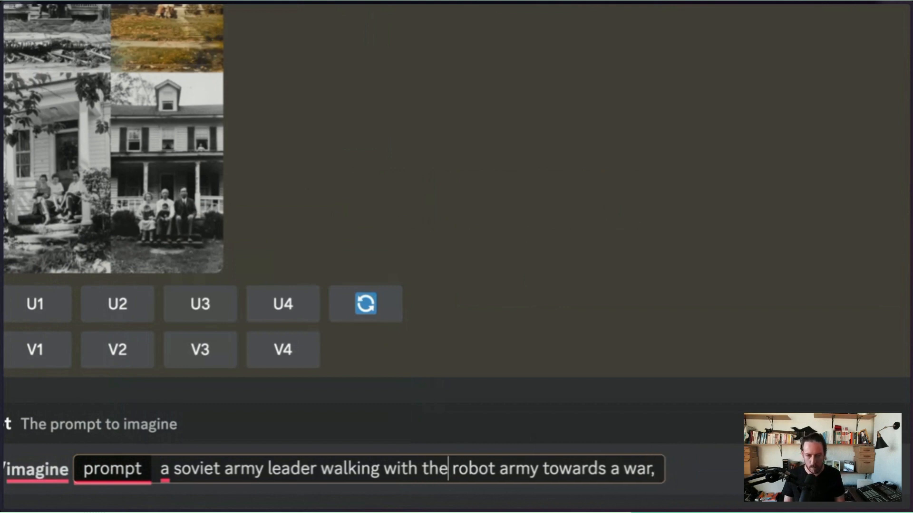
Extend the end of the prompt with "red tones, dramatic and cinematic lighting, Leica M10-R"
click(660, 470)
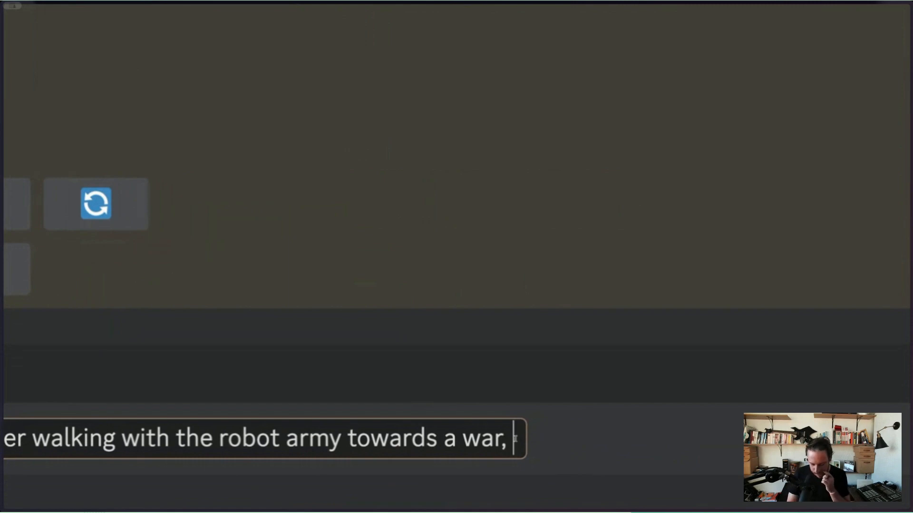
text(red tones,)
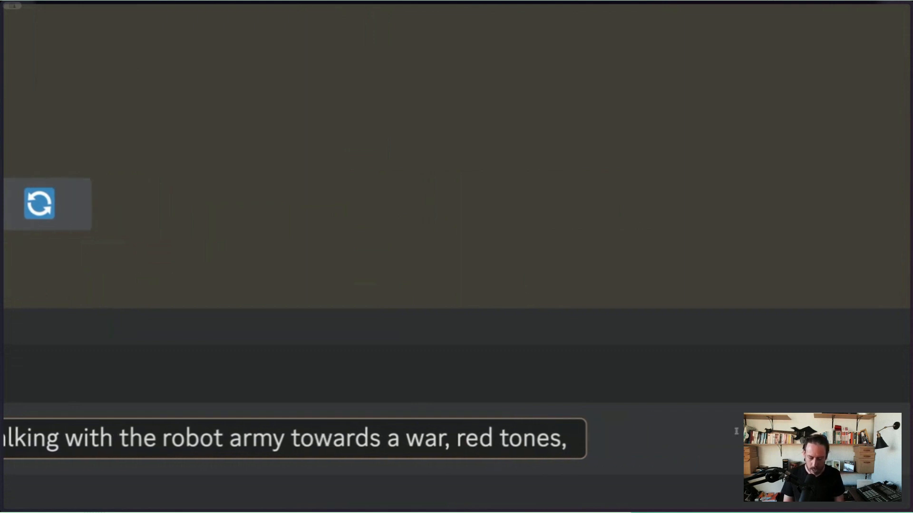
text( dramatic and ci)
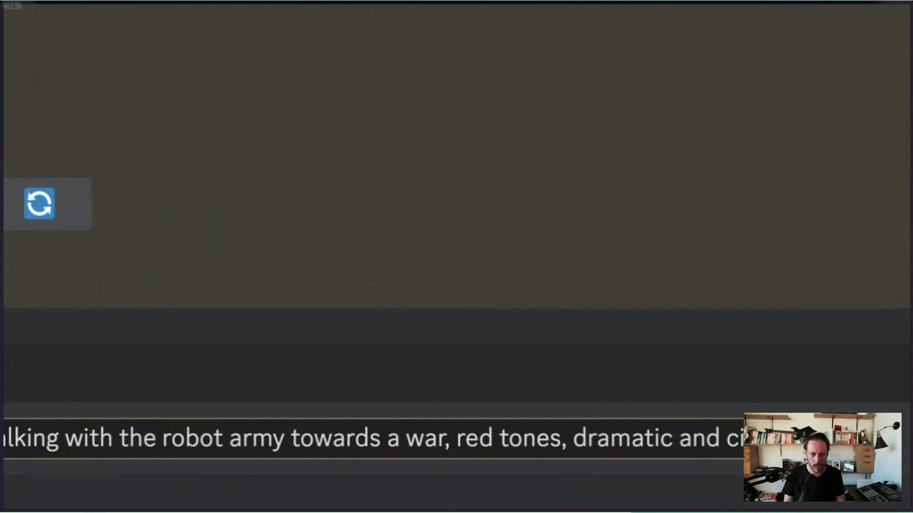
text(htin)
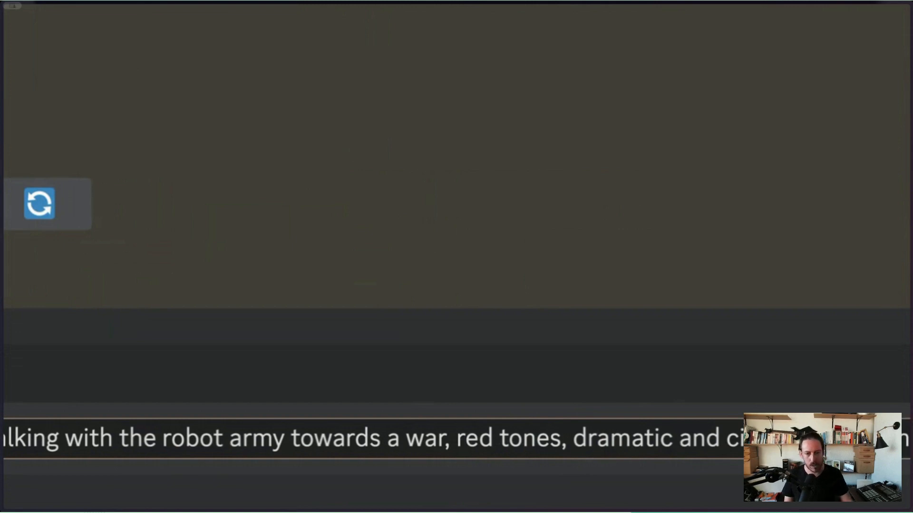
text(g,)
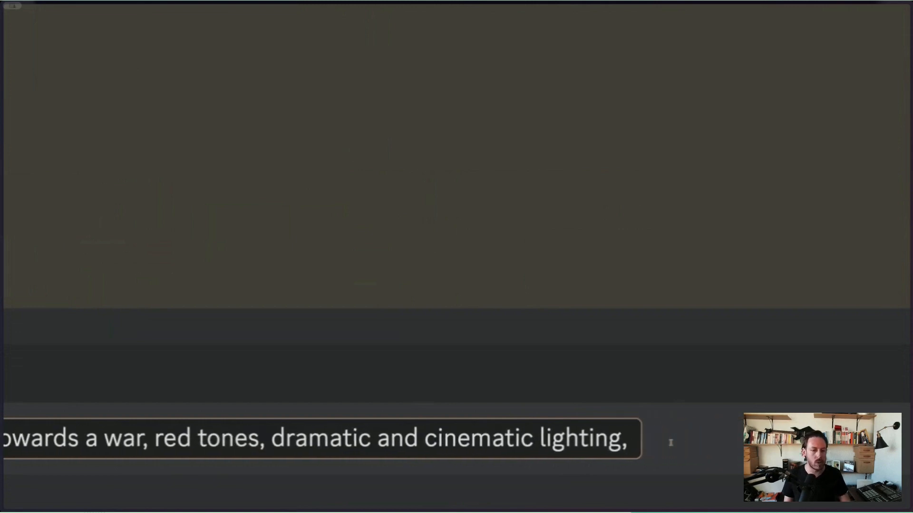
text( Le)
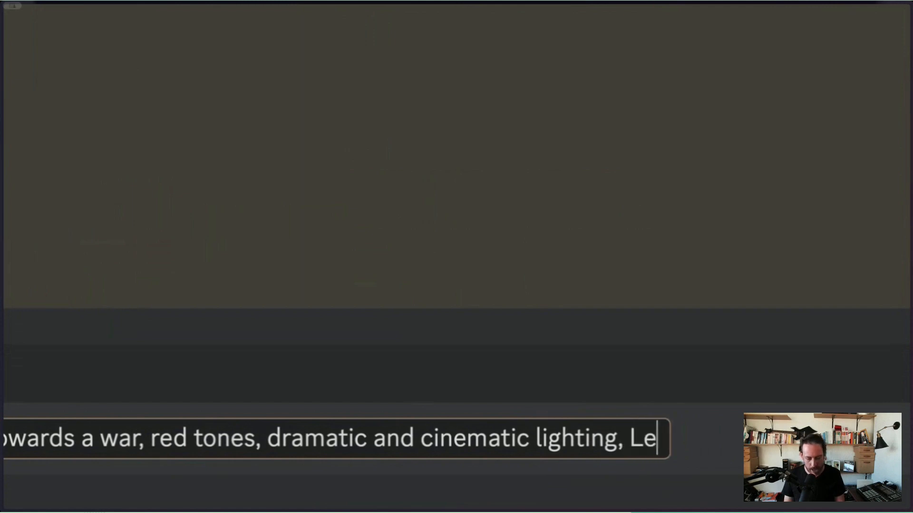
text(ica M)
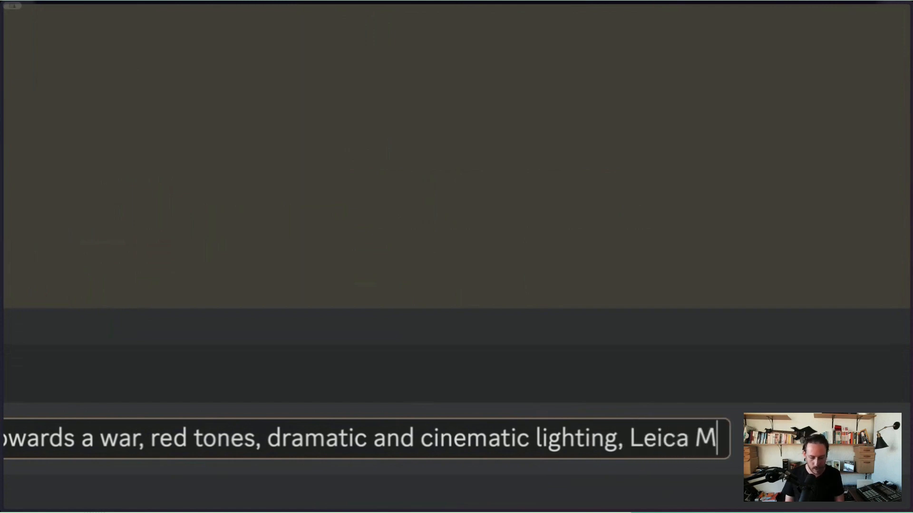
text(10)
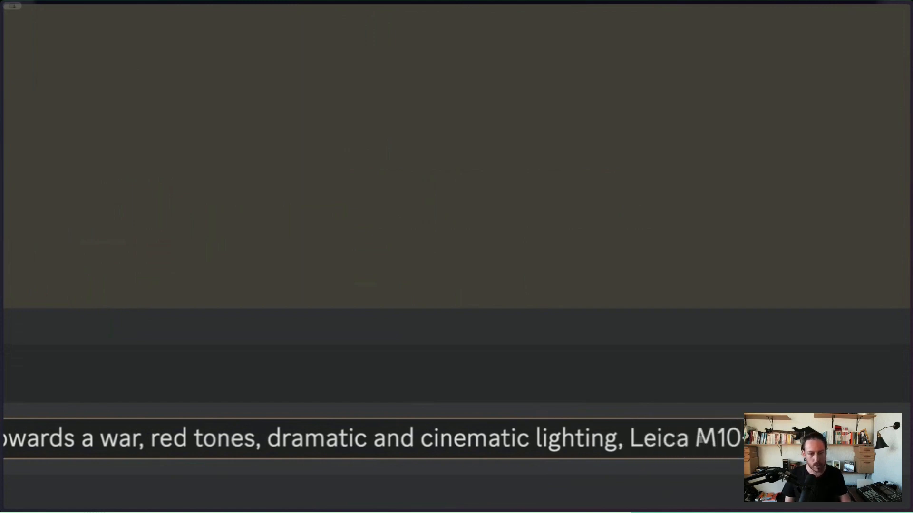
text(-R)
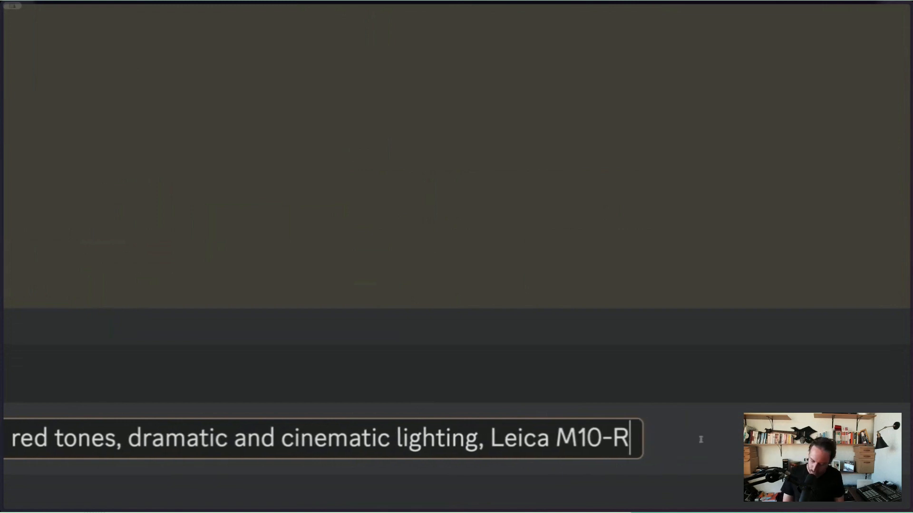
Append the aspect ratio and stylize parameters "--ar 16:9 --s 400" to the prompt
text( -)
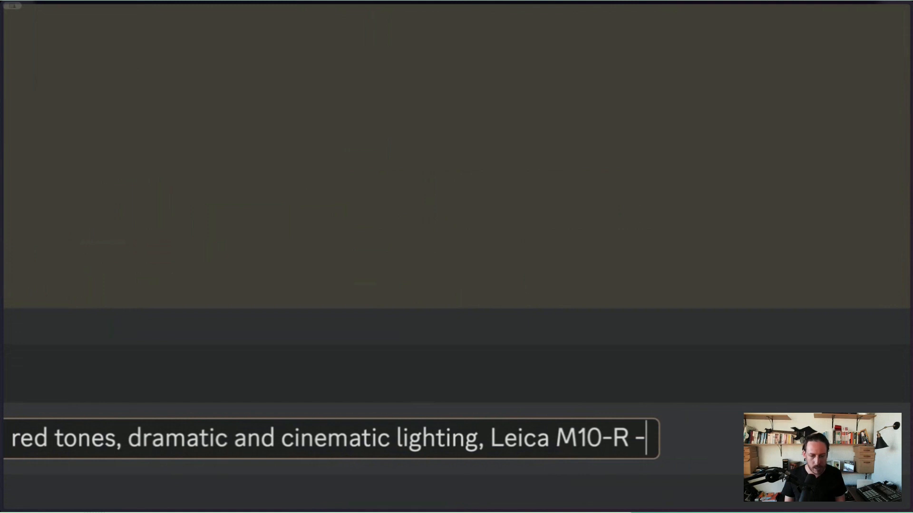
text(-ar)
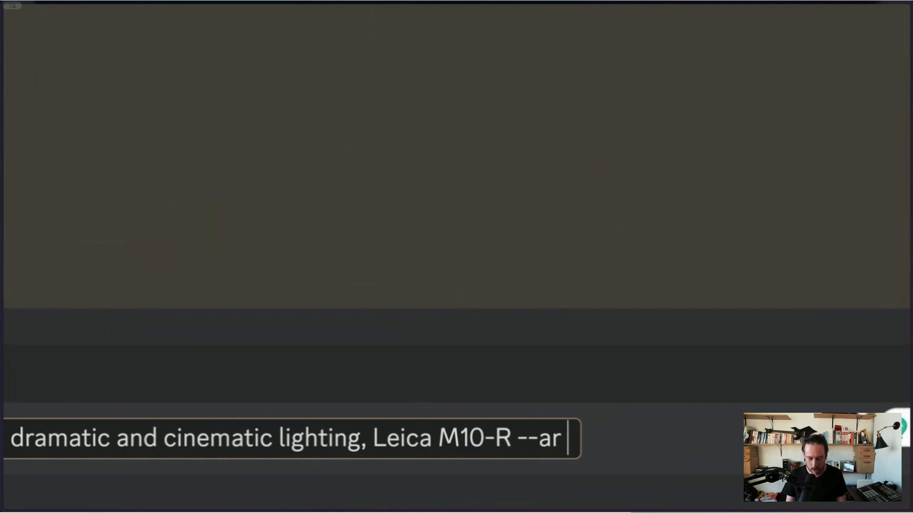
text( 16:9)
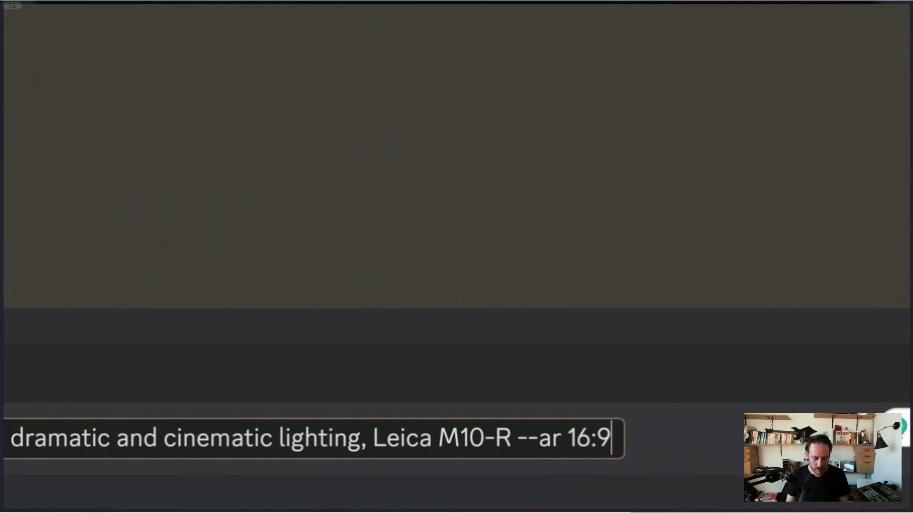
text( --)
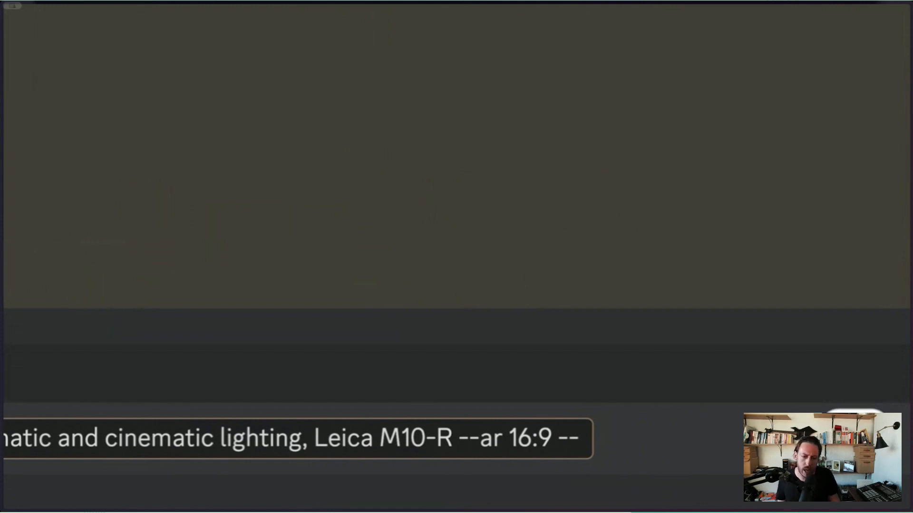
text(s )
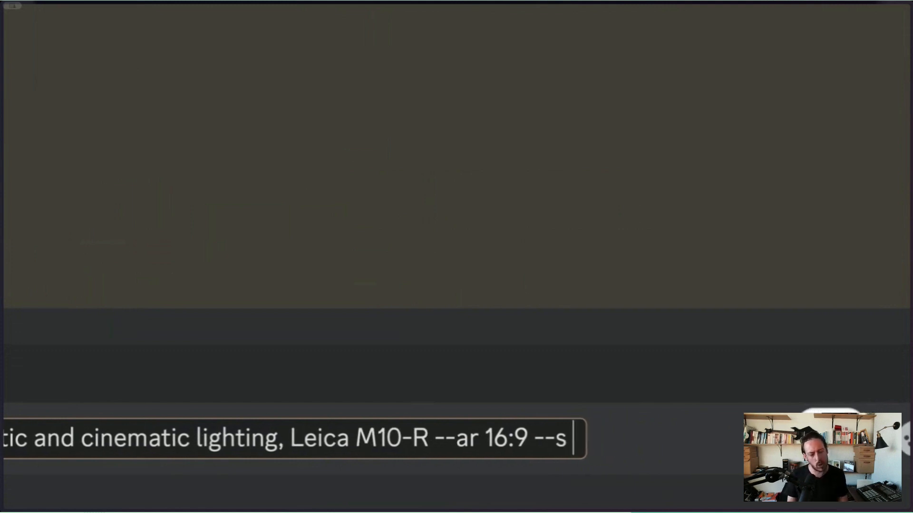
text(400)
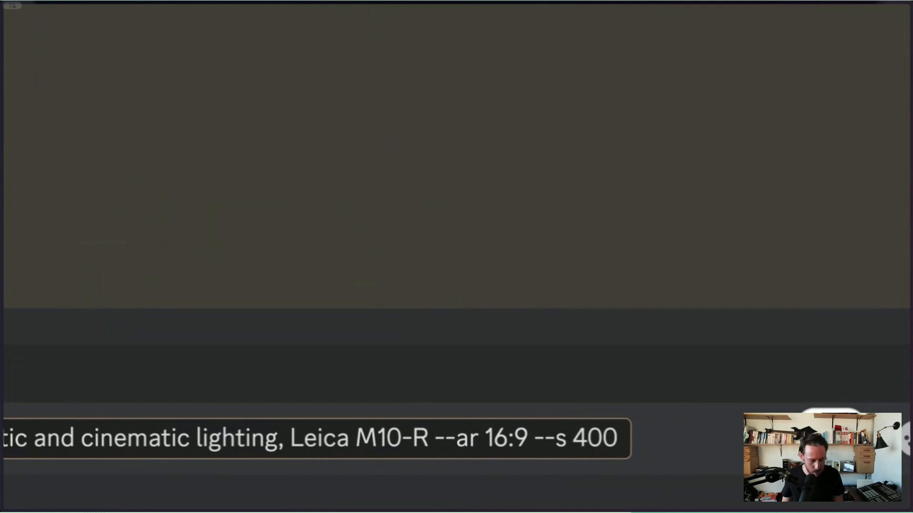
Turn the stylize value into the permutation list {0, 200, 400, 1000} and submit the prompt
key(Left)
key(Left)
key(Left)
key(Right)
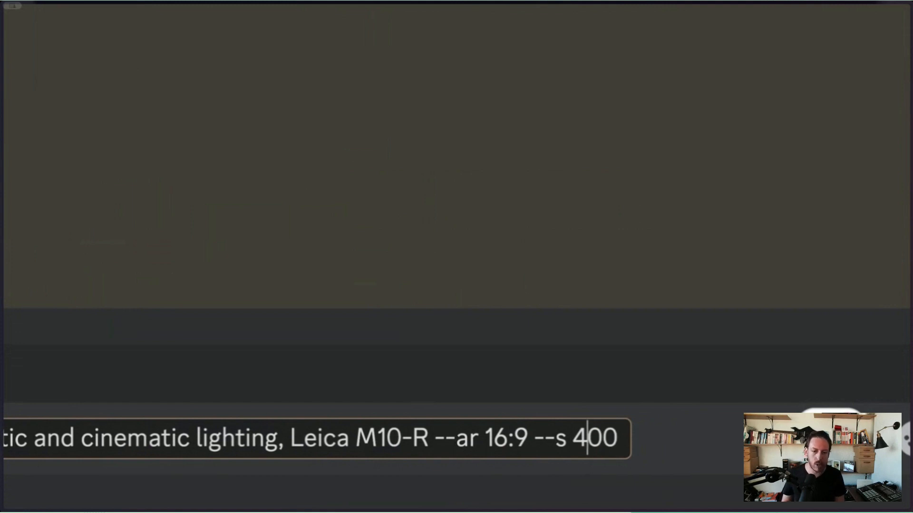
key(Left)
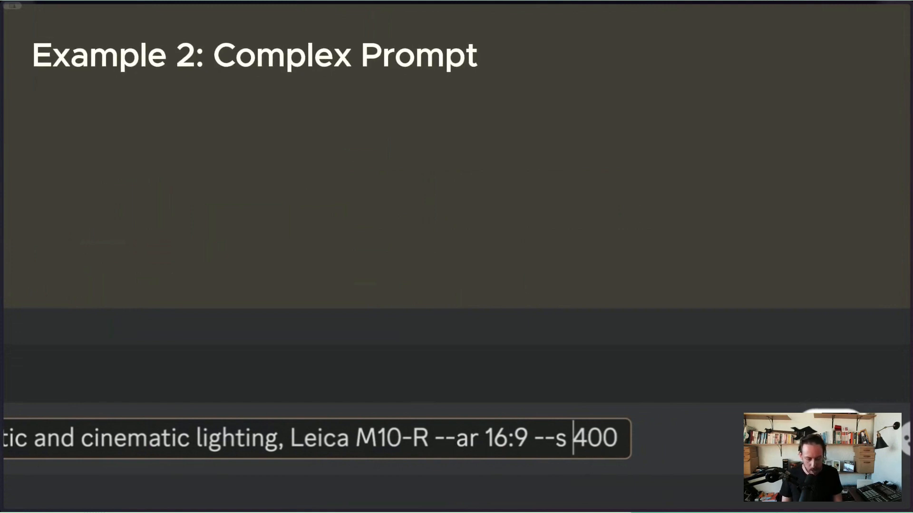
text({)
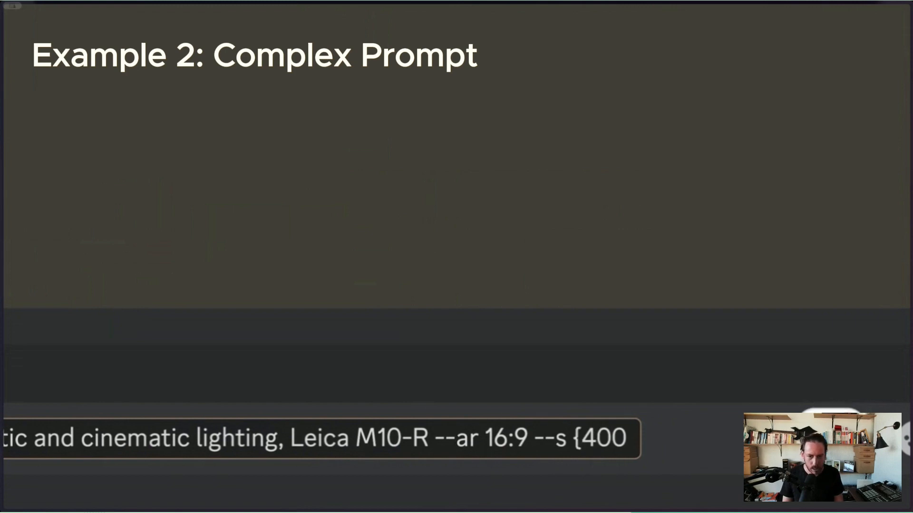
text(0, )
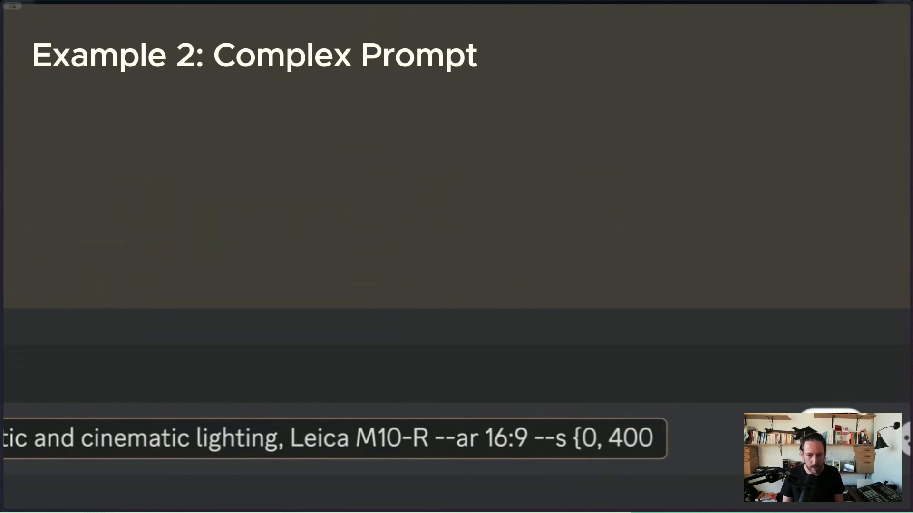
text(200,)
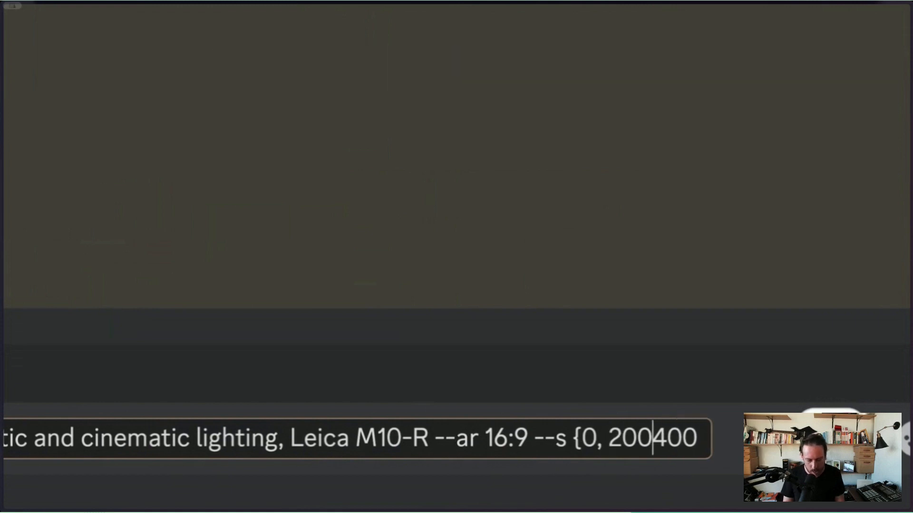
key(Right)
key(Right)
key(Right)
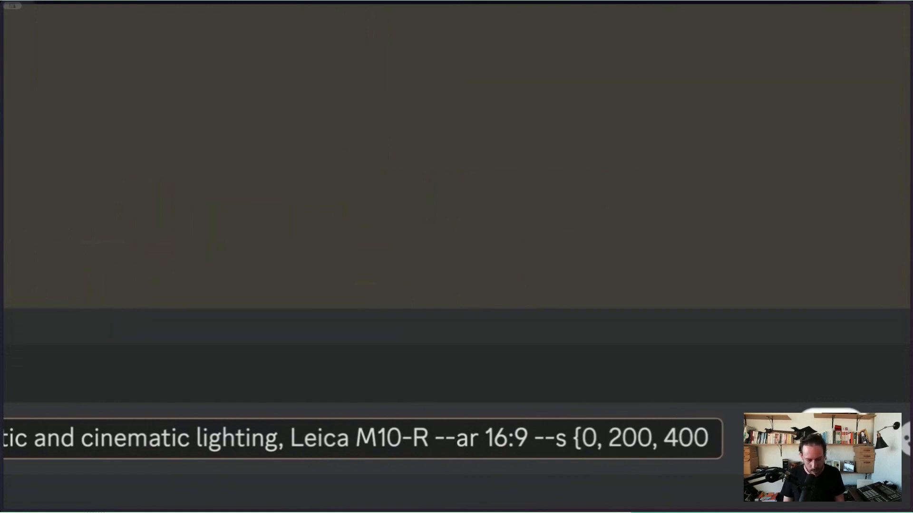
text(, 10)
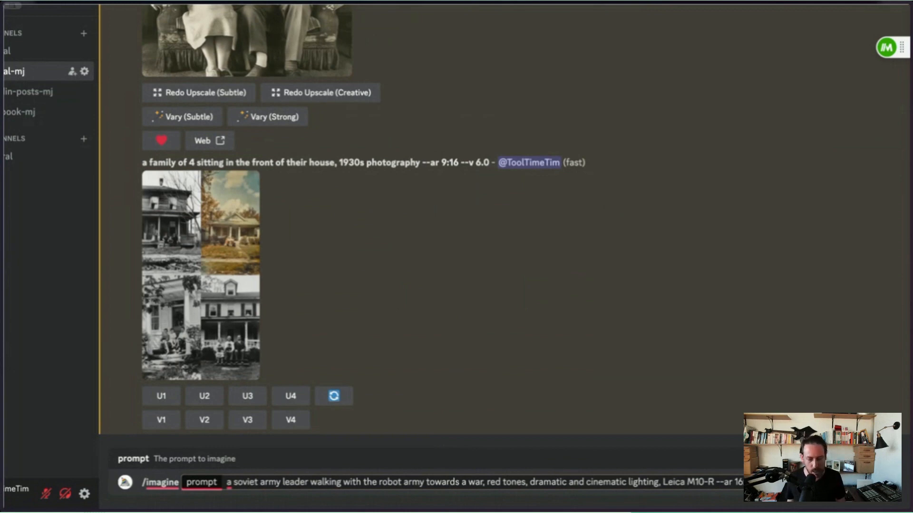
key(Return)
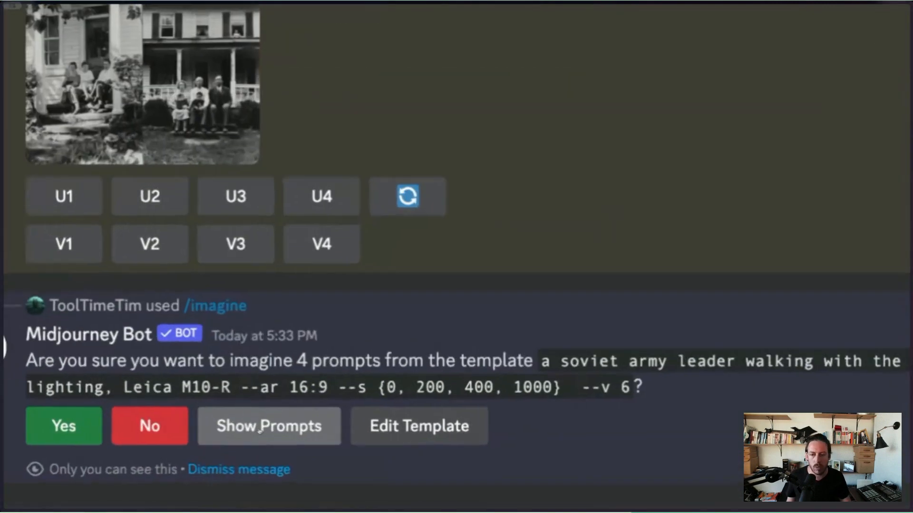
Show the individual prompts generated from the soviet army leader template before confirming it
drag(303, 352, 378, 352)
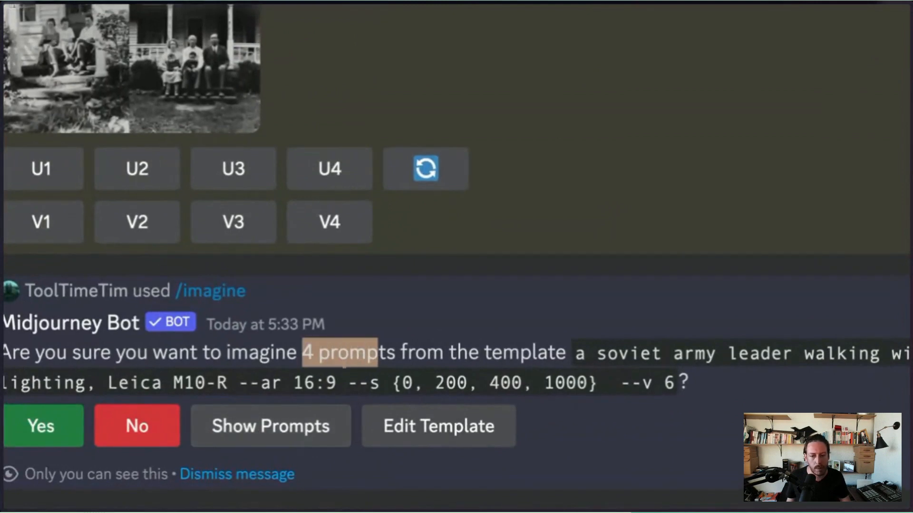
click(268, 426)
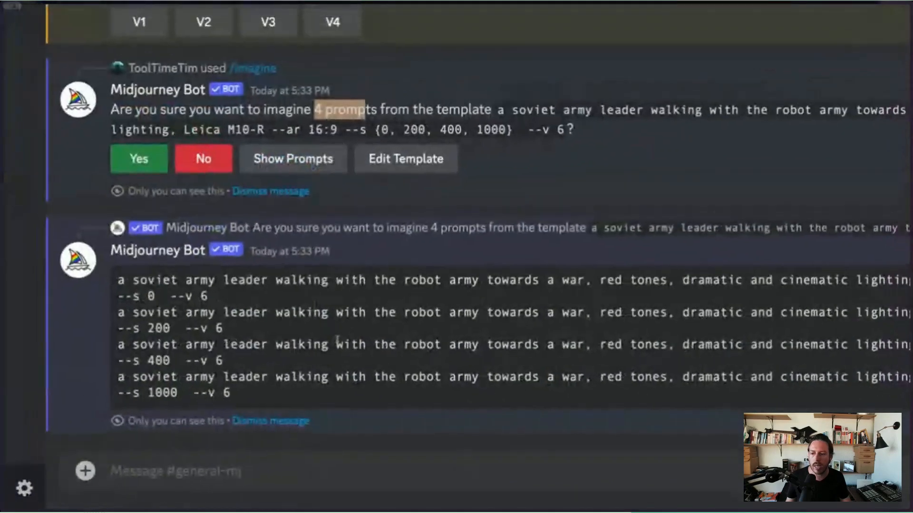
Check the stylize values 0, 200, 400 and 1000 in the four listed prompts and confirm generating all of them
drag(158, 303, 124, 284)
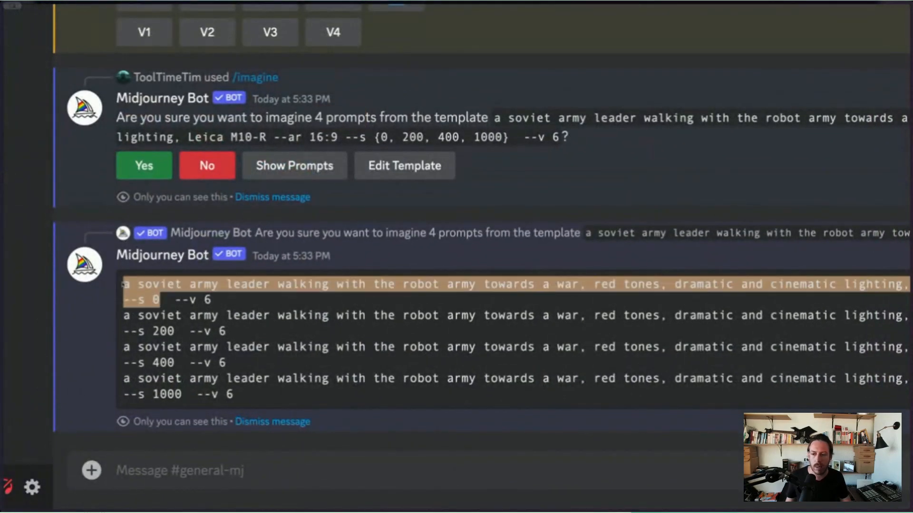
drag(177, 329, 144, 328)
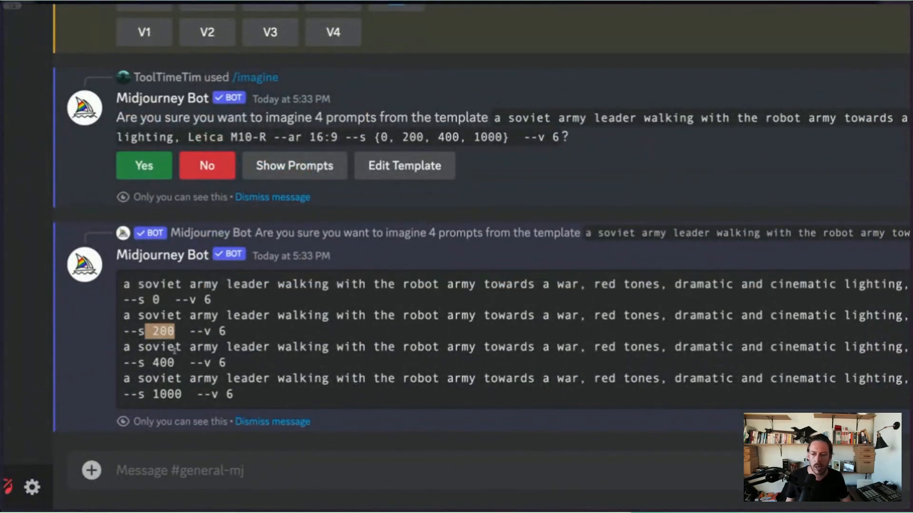
drag(174, 362, 144, 362)
drag(184, 395, 124, 394)
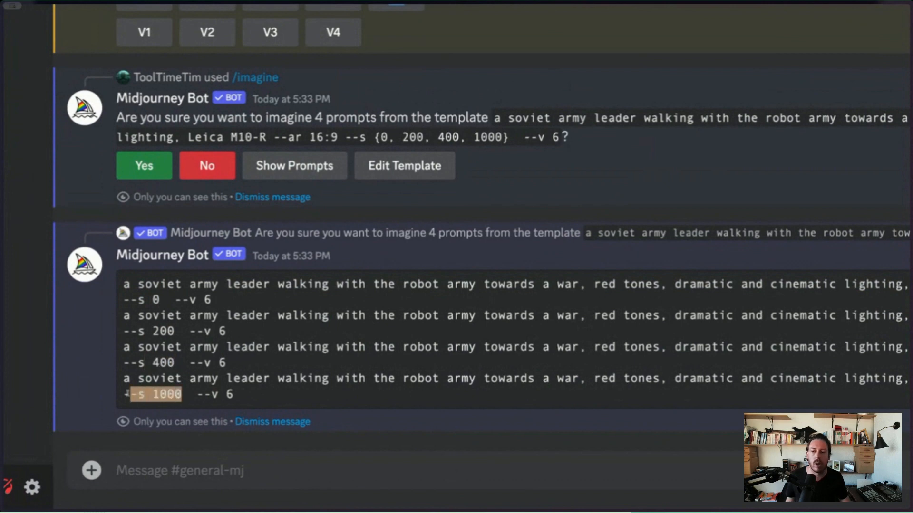
click(290, 390)
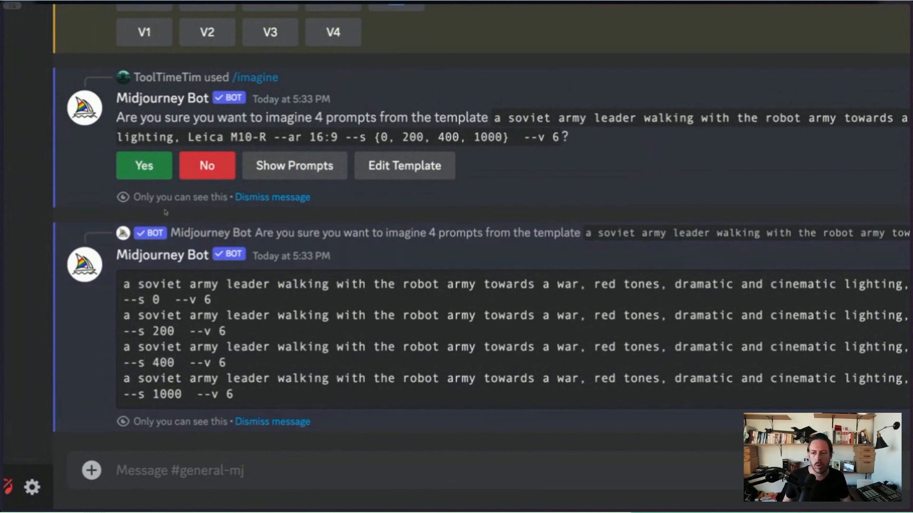
click(145, 167)
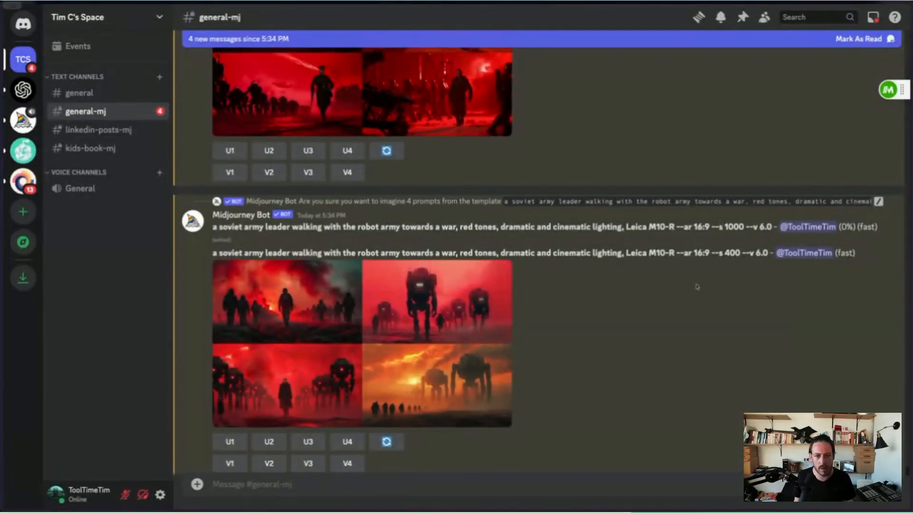
Look over the generated soviet army leader image grids for the different stylize values in the channel
scroll(640, 303, up, 1)
scroll(640, 303, up, 5)
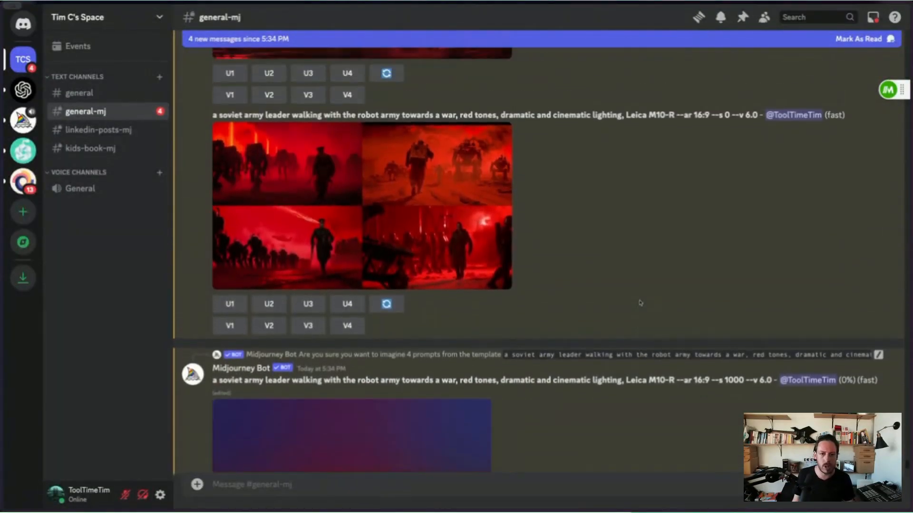
scroll(640, 302, up, 3)
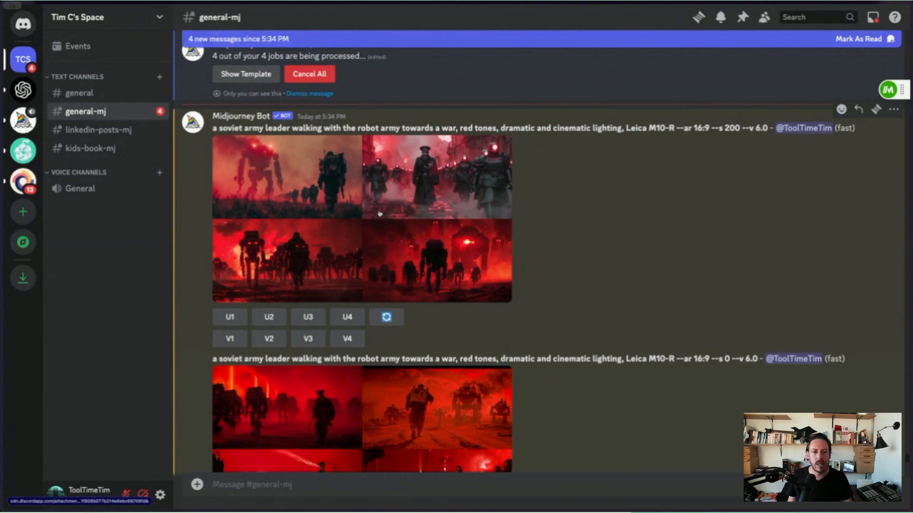
scroll(445, 234, down, 4)
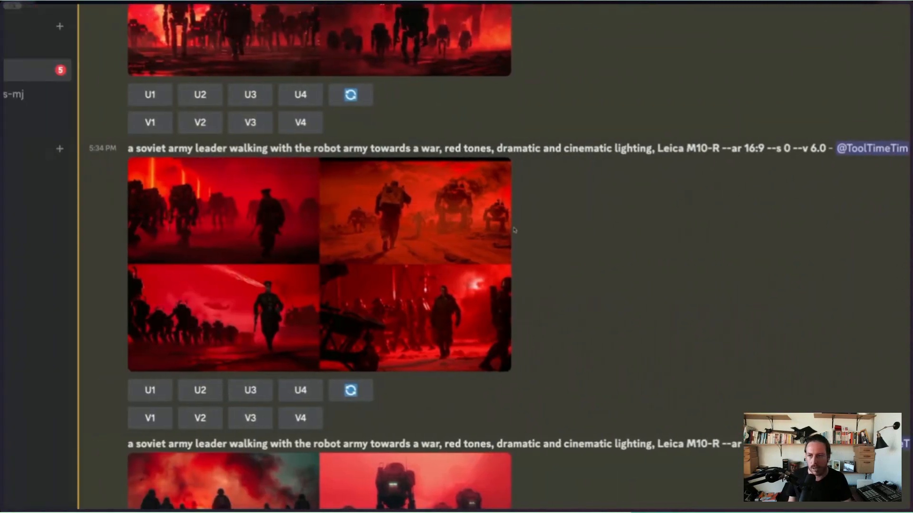
Open the --s 0 image grid, examine the officer and robot army pictures up close, and close the preview
click(379, 266)
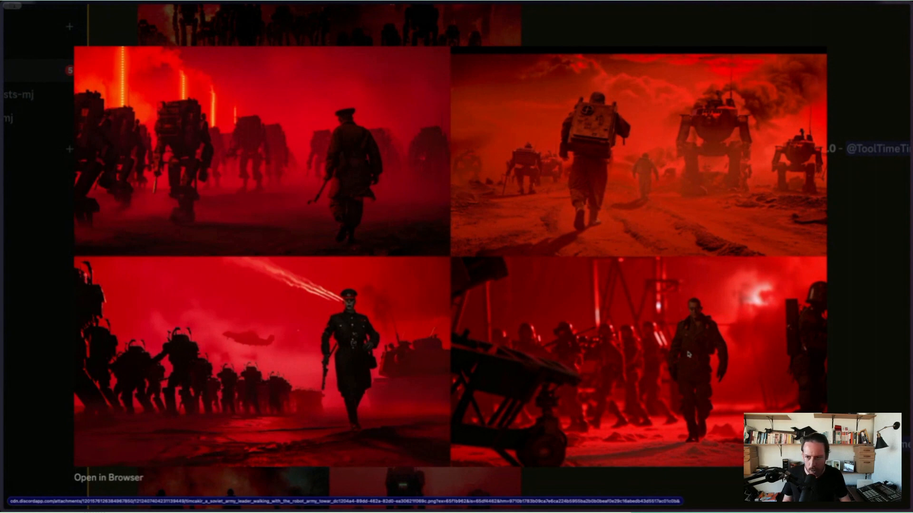
click(199, 194)
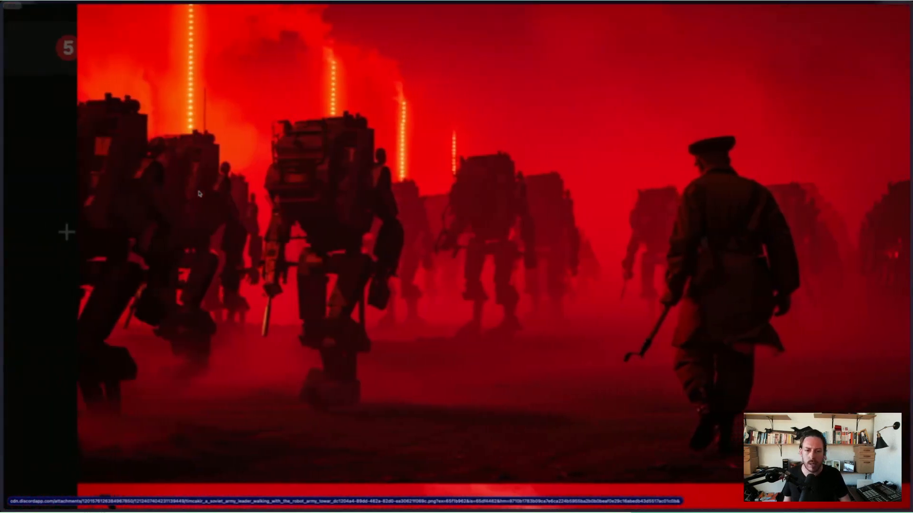
scroll(199, 193, right, 10)
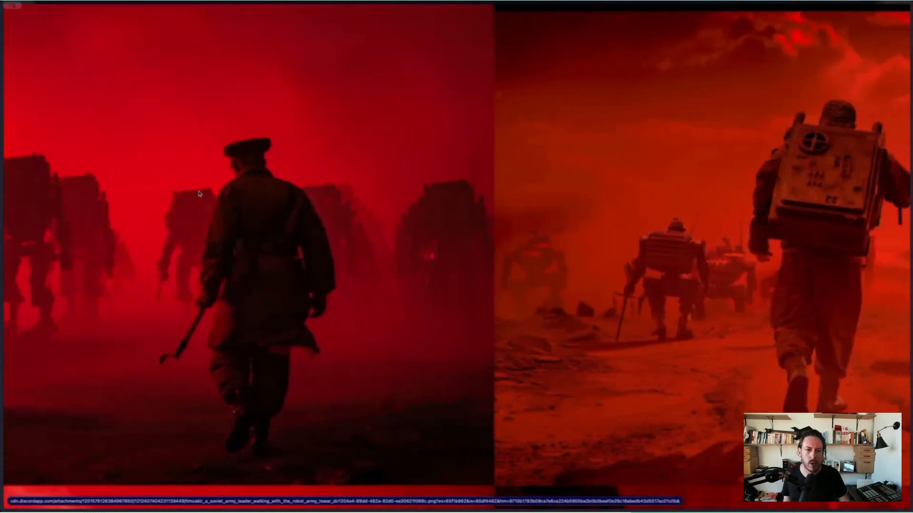
click(195, 196)
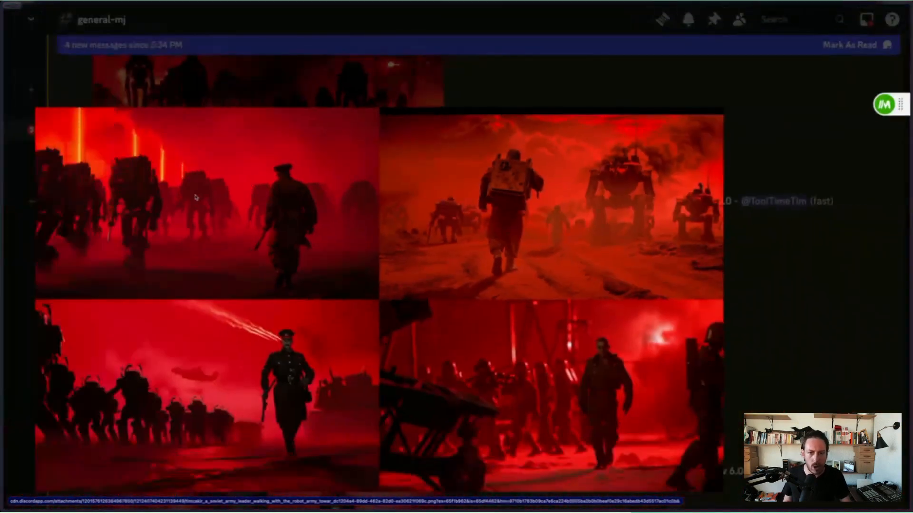
scroll(287, 253, down, 1)
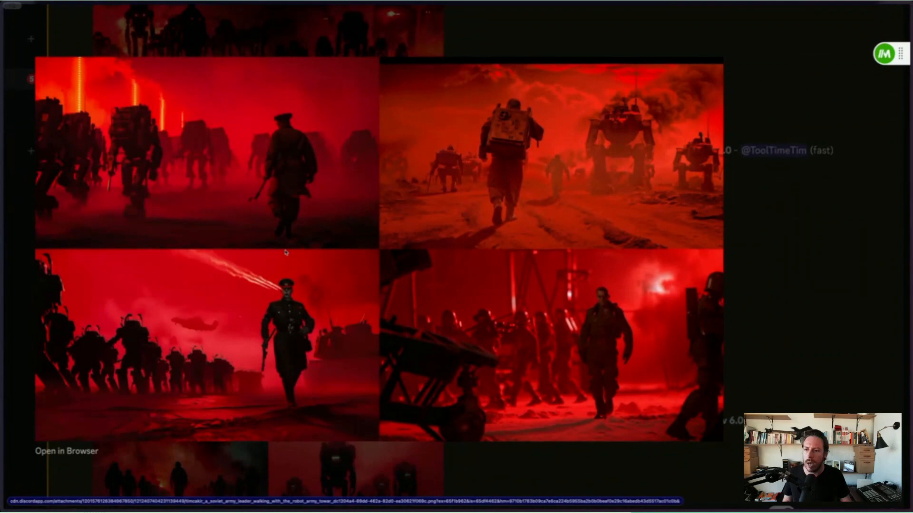
click(300, 289)
scroll(300, 290, up, 5)
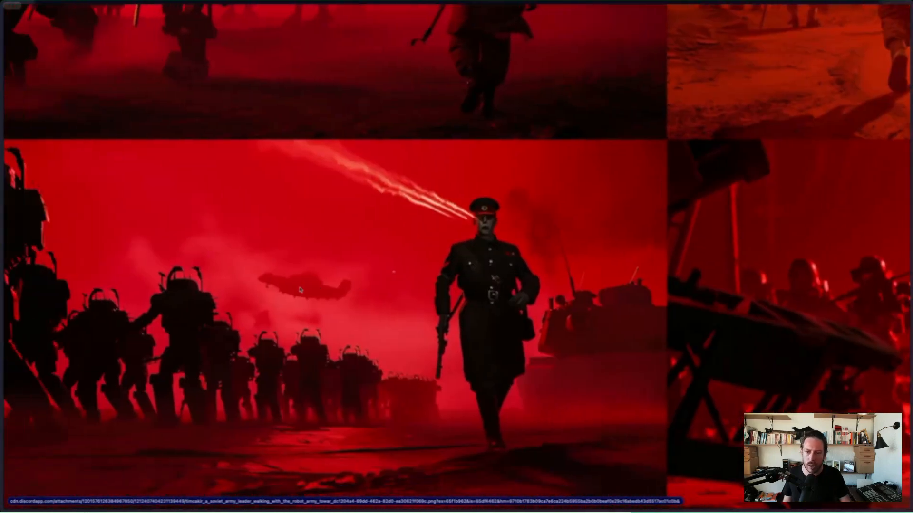
click(327, 289)
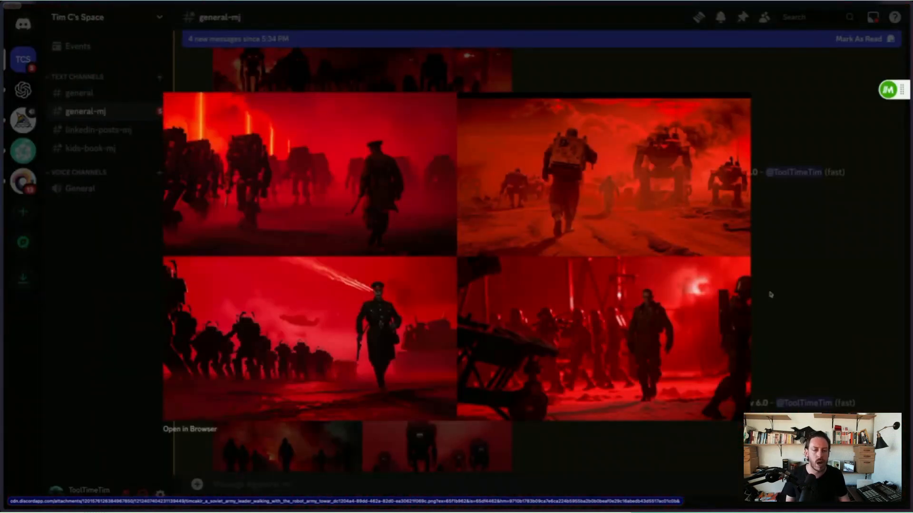
click(807, 316)
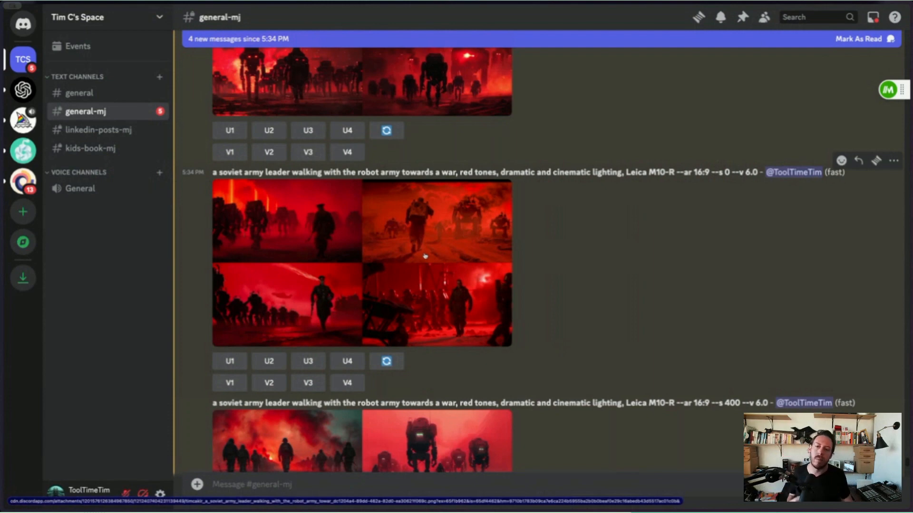
Open the --s 200 image grid and examine its upper-left picture of the giant robot and soldiers in a field
scroll(425, 256, up, 5)
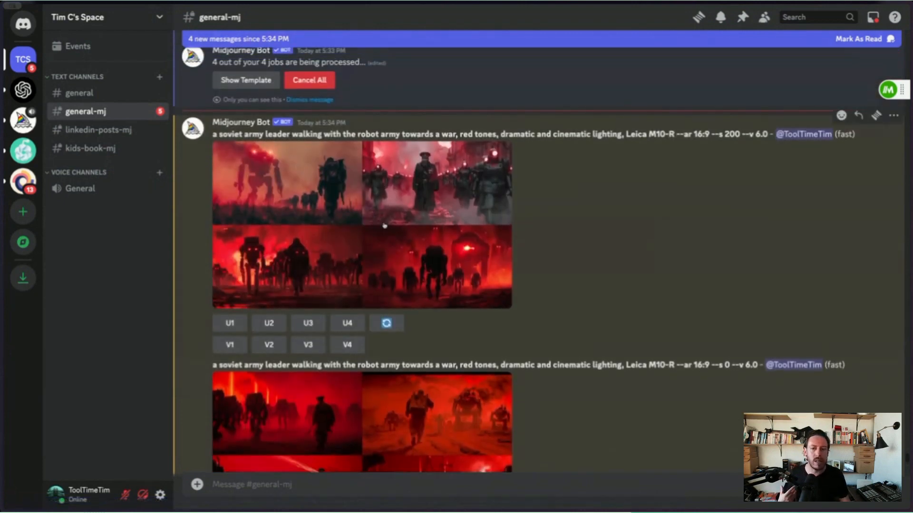
click(373, 241)
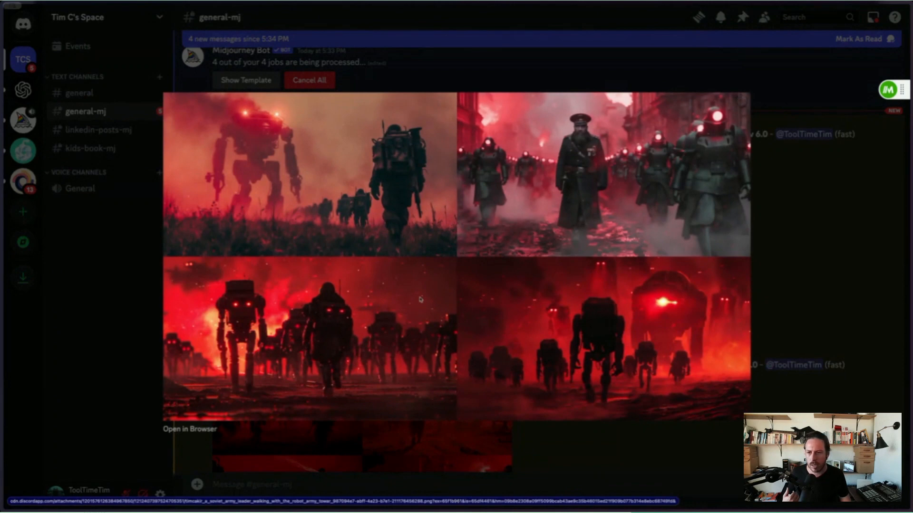
click(317, 189)
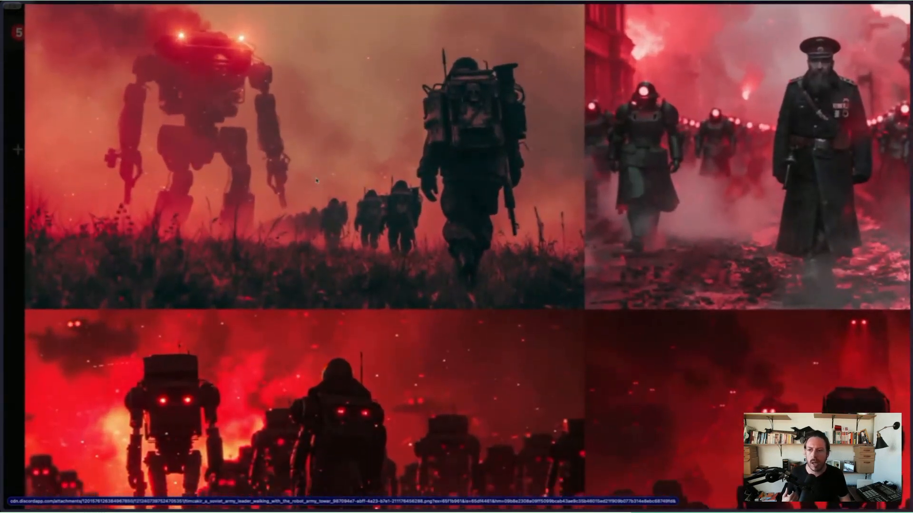
scroll(317, 180, up, 1)
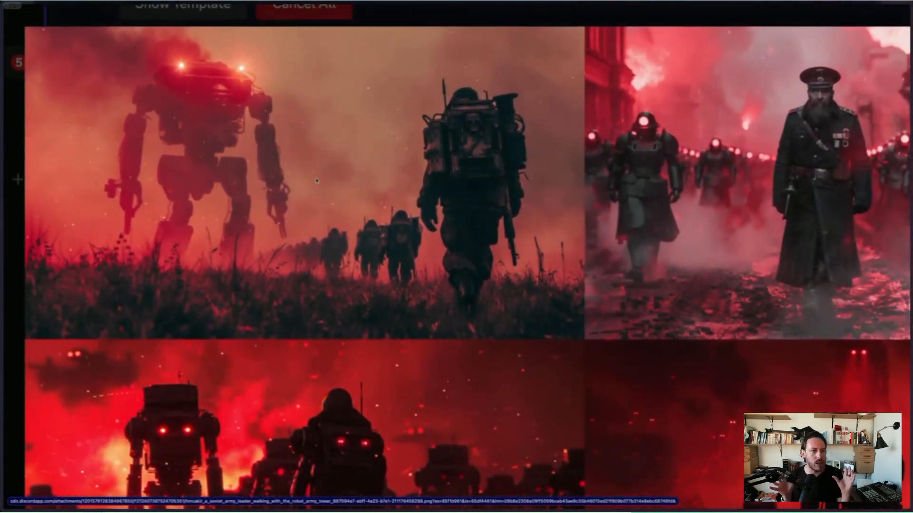
scroll(316, 180, up, 1)
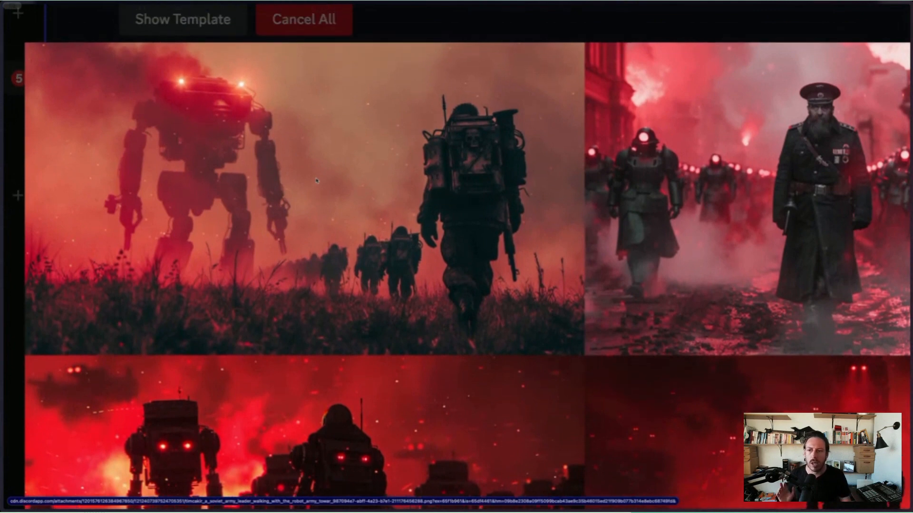
scroll(316, 180, left, 3)
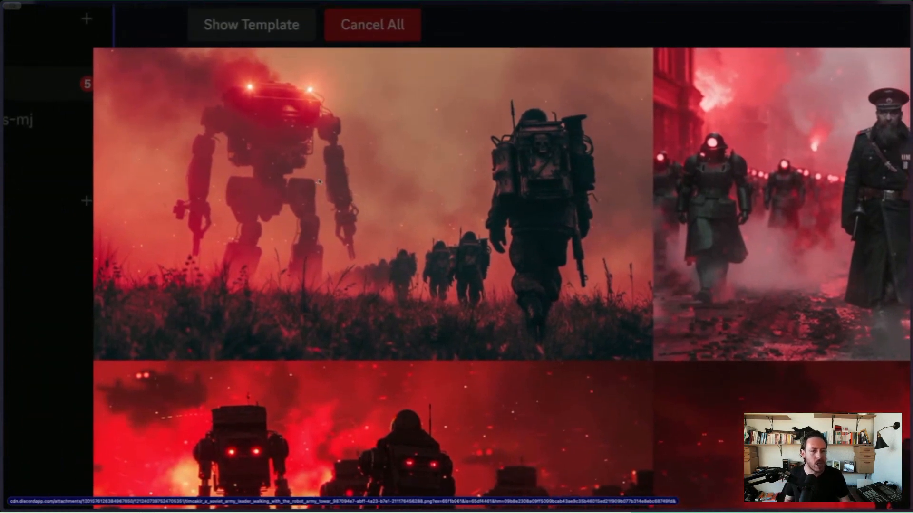
scroll(334, 187, up, 3)
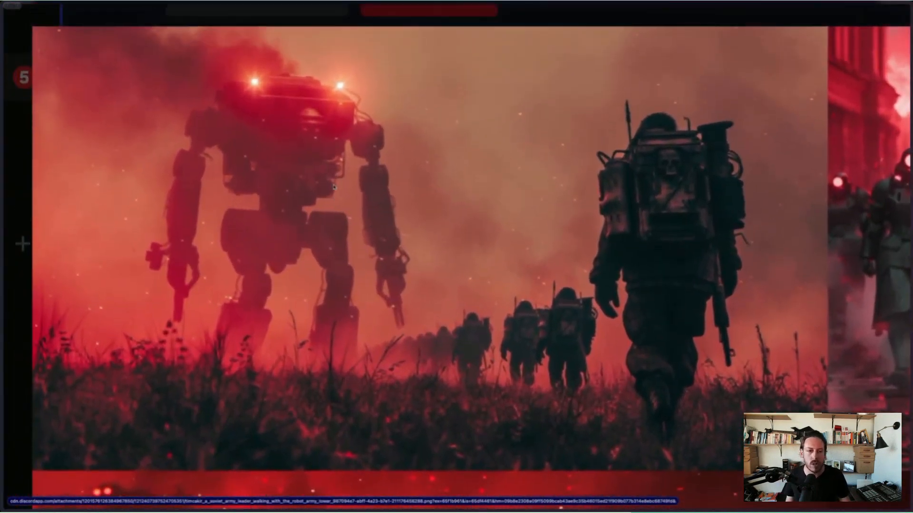
scroll(333, 187, up, 1)
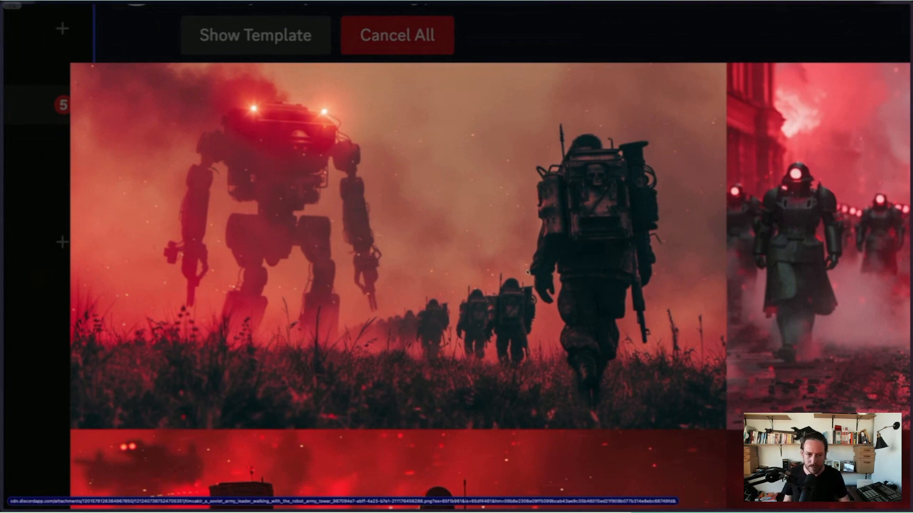
Examine the officer picture and the two lower robot army pictures of the --s 200 grid up close
scroll(528, 273, right, 9)
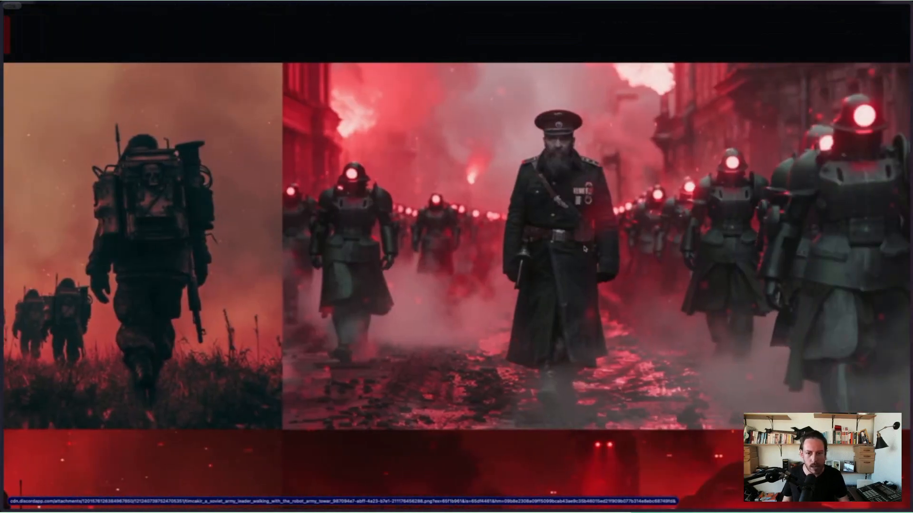
scroll(584, 247, down, 5)
scroll(326, 314, up, 3)
scroll(326, 314, up, 2)
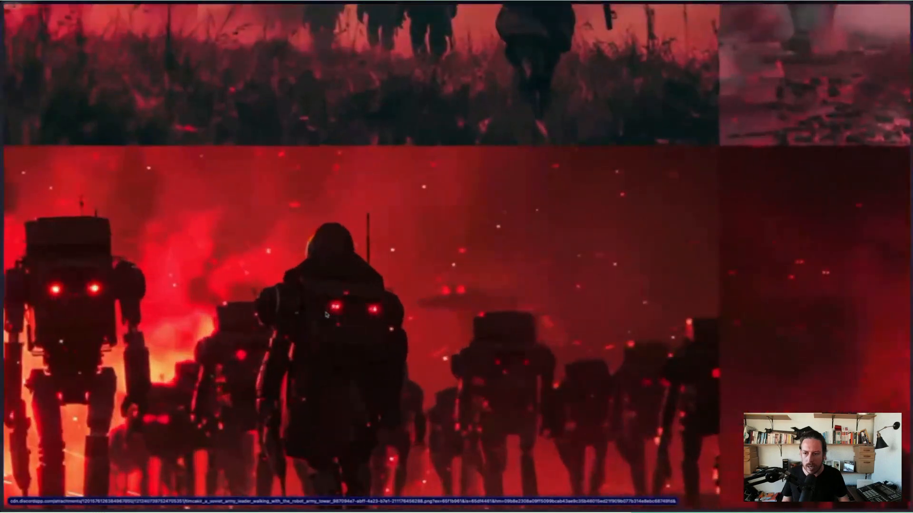
scroll(326, 314, down, 6)
scroll(609, 343, up, 5)
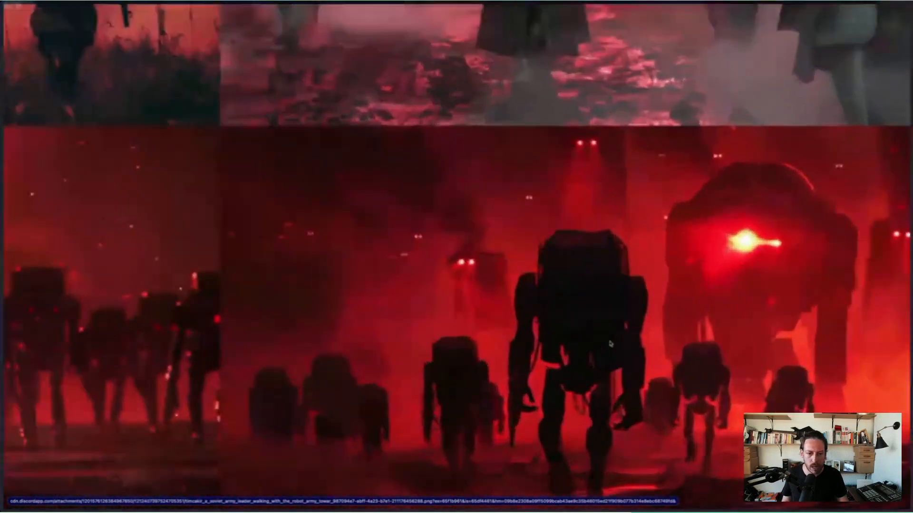
scroll(610, 343, down, 6)
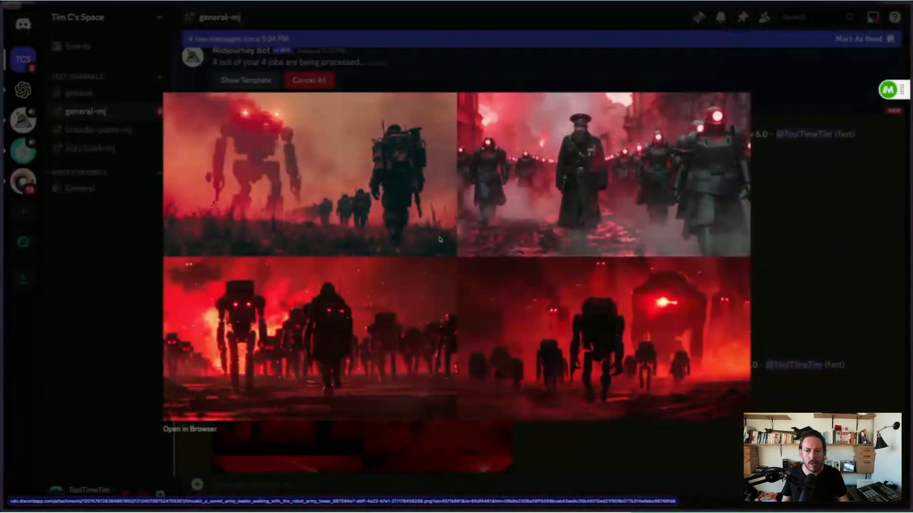
Compare the --s 200 pictures once more, enlarging the officer, the lower-right walking robot and the field scene
scroll(309, 151, up, 6)
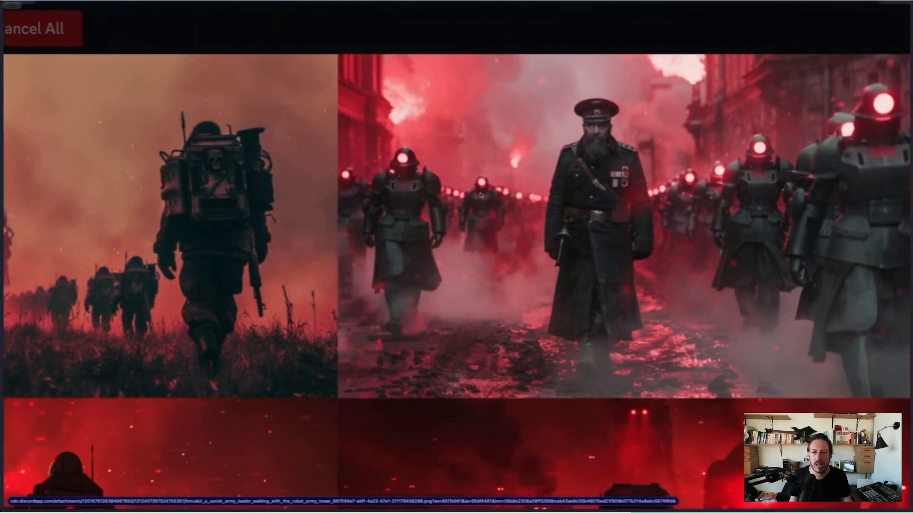
scroll(576, 278, down, 2)
scroll(577, 279, left, 3)
scroll(577, 278, down, 3)
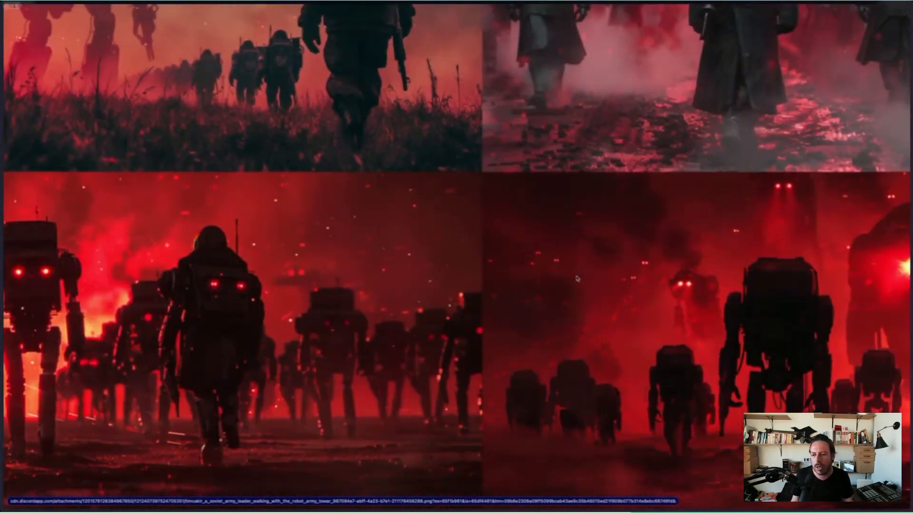
click(685, 335)
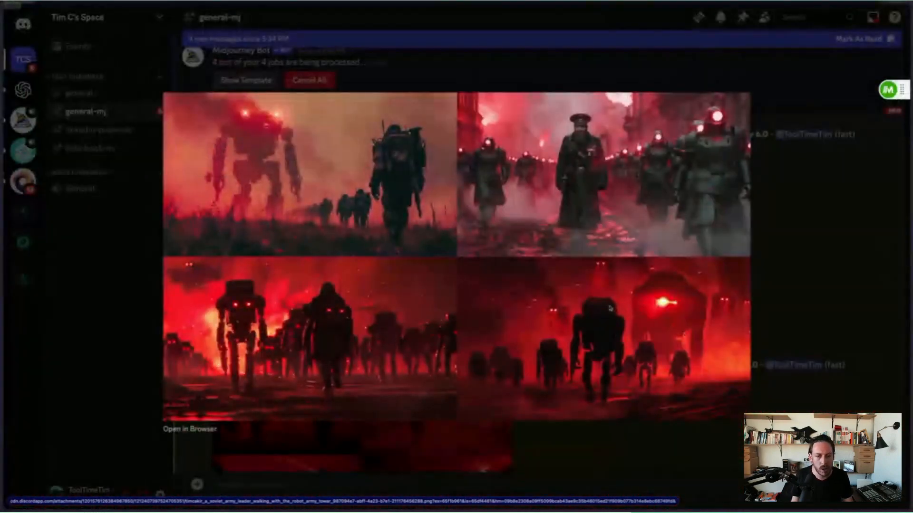
click(618, 323)
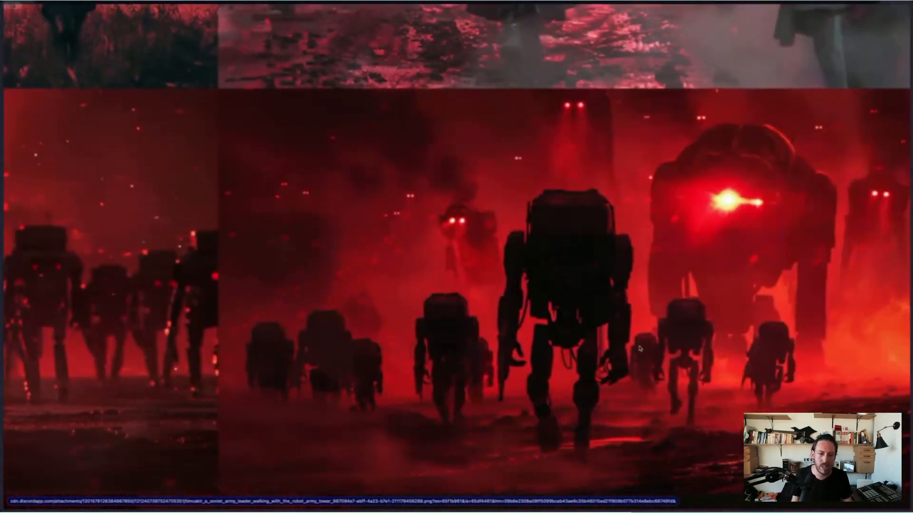
scroll(639, 348, right, 1)
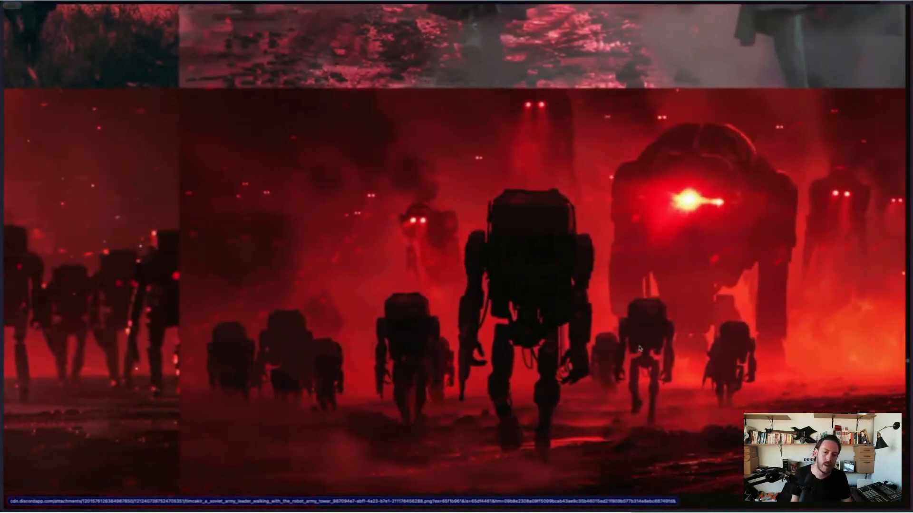
click(561, 314)
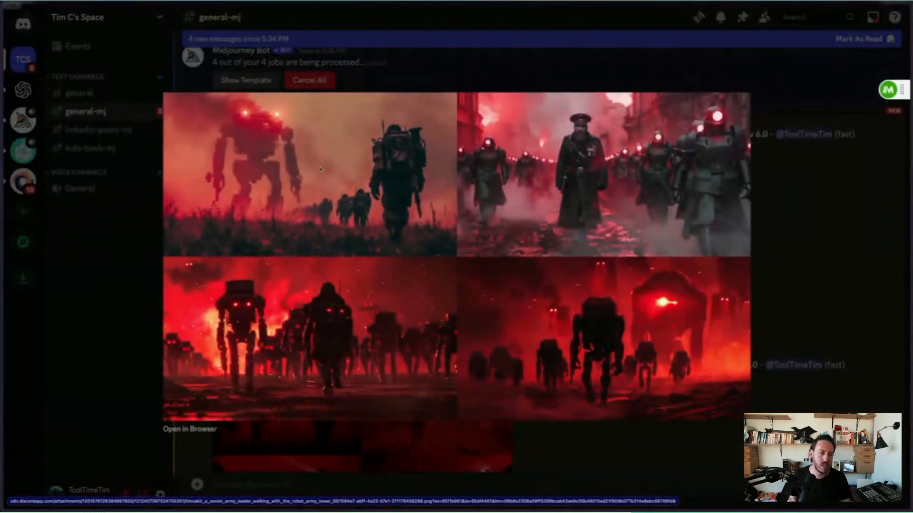
click(328, 171)
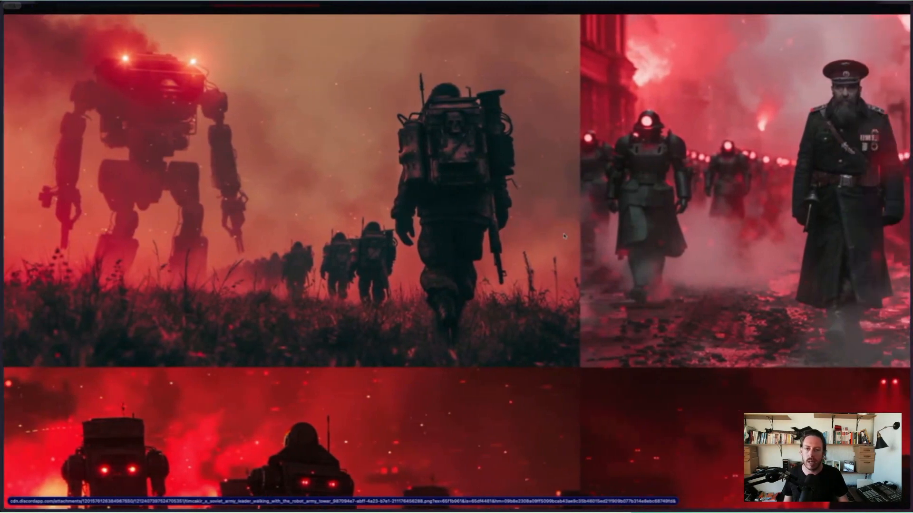
Close the --s 200 grid preview and upscale its second picture, the officer leading the robot army
click(563, 236)
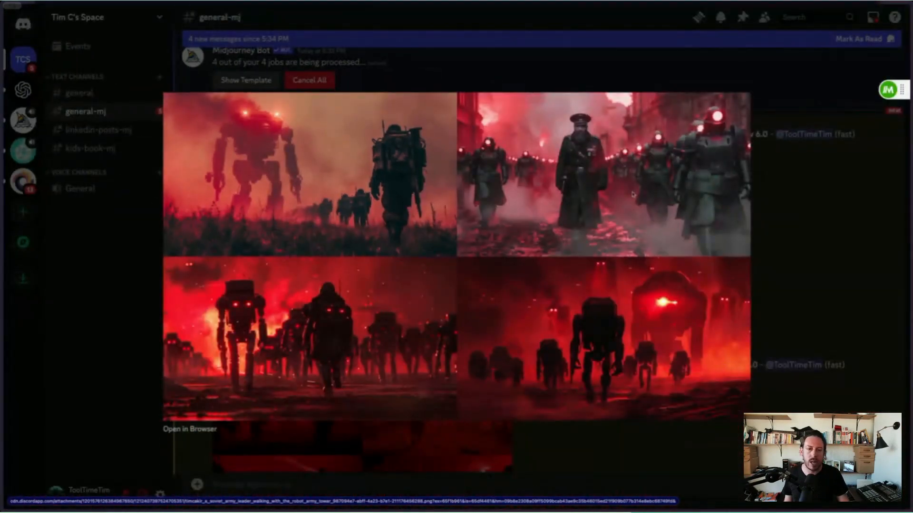
click(800, 242)
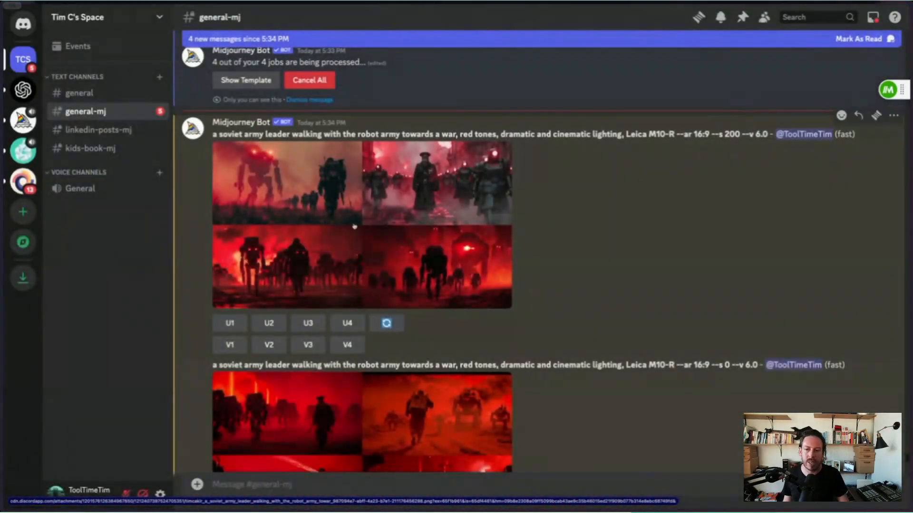
click(269, 324)
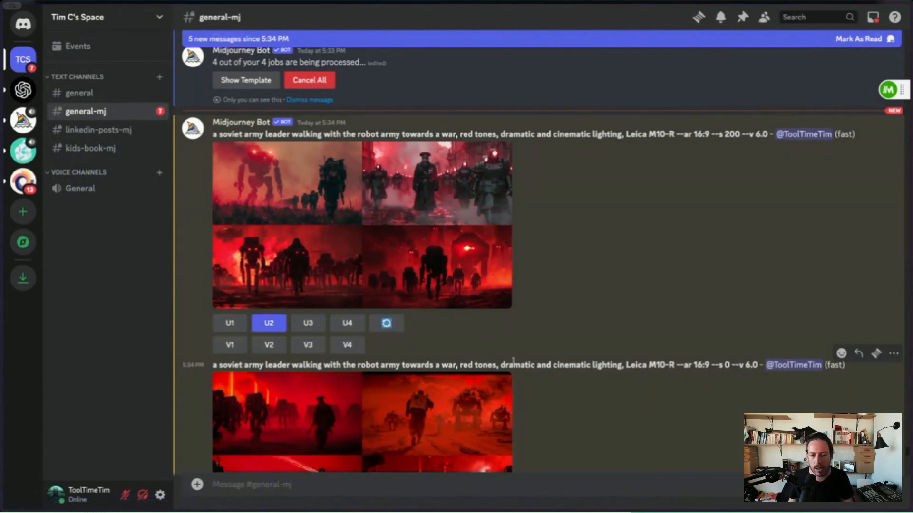
Highlight the "s 400" value in the --s 400 result's prompt and open that result's image grid
scroll(538, 356, down, 9)
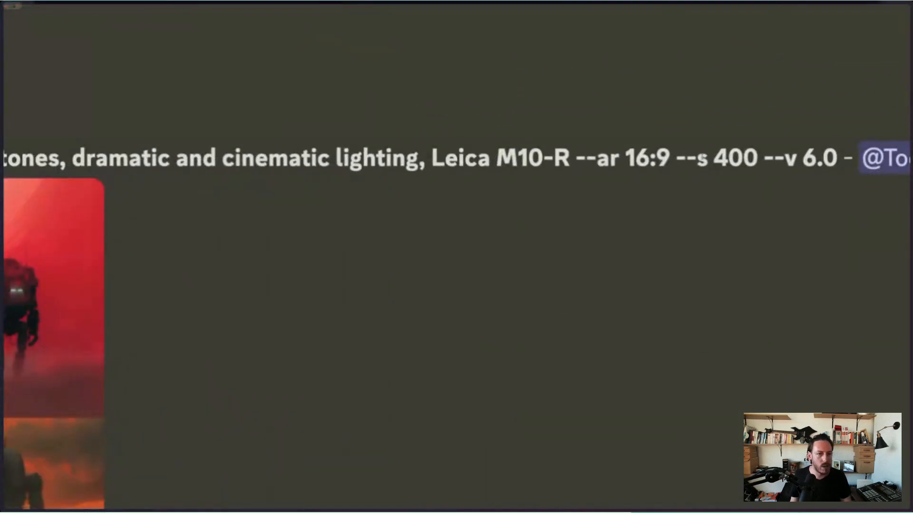
drag(697, 160, 759, 166)
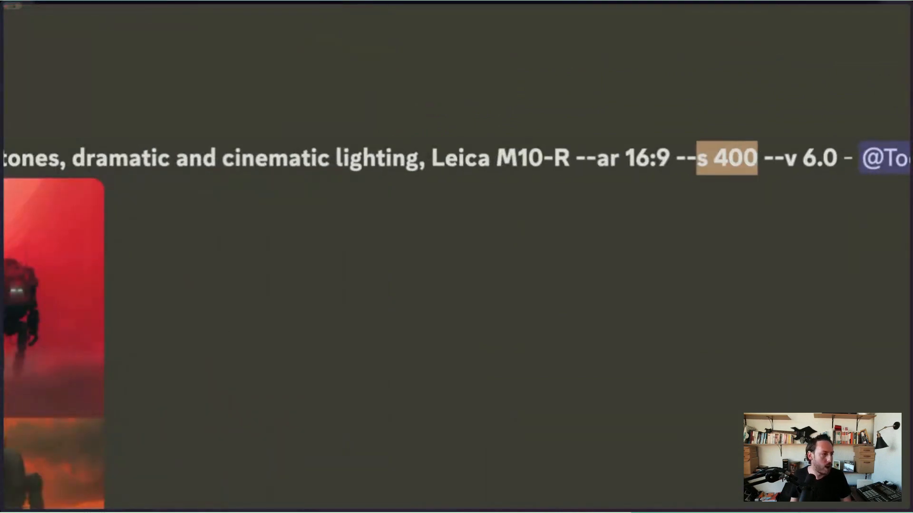
click(760, 167)
scroll(554, 215, left, 3)
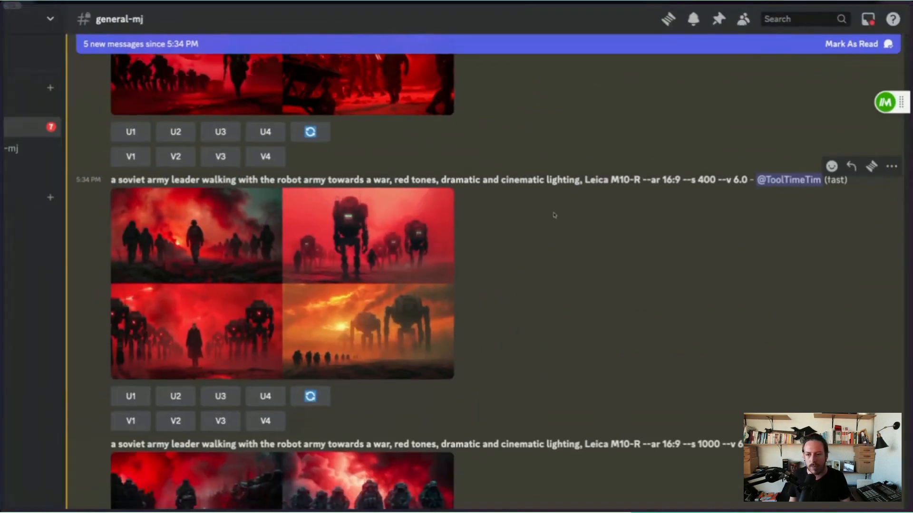
click(288, 273)
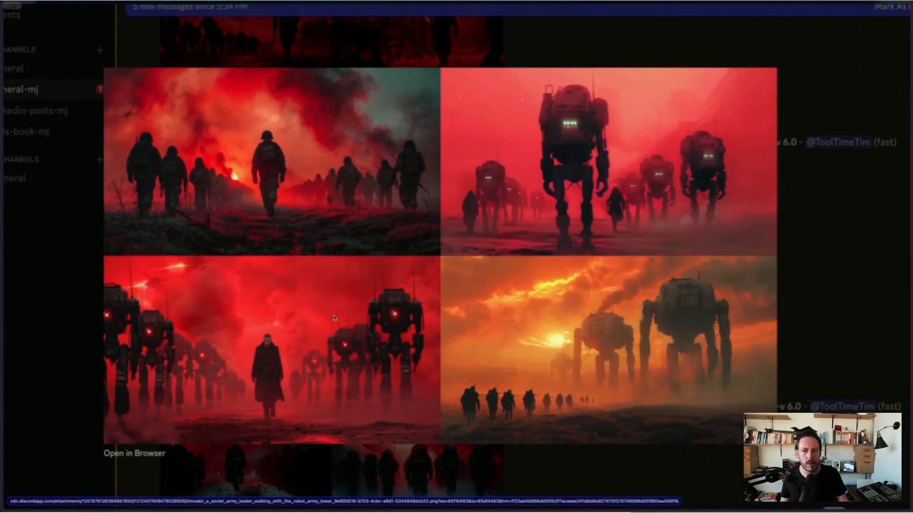
Examine the upper-left picture of the --s 400 grid, soldiers walking toward the smoke, up close
click(227, 225)
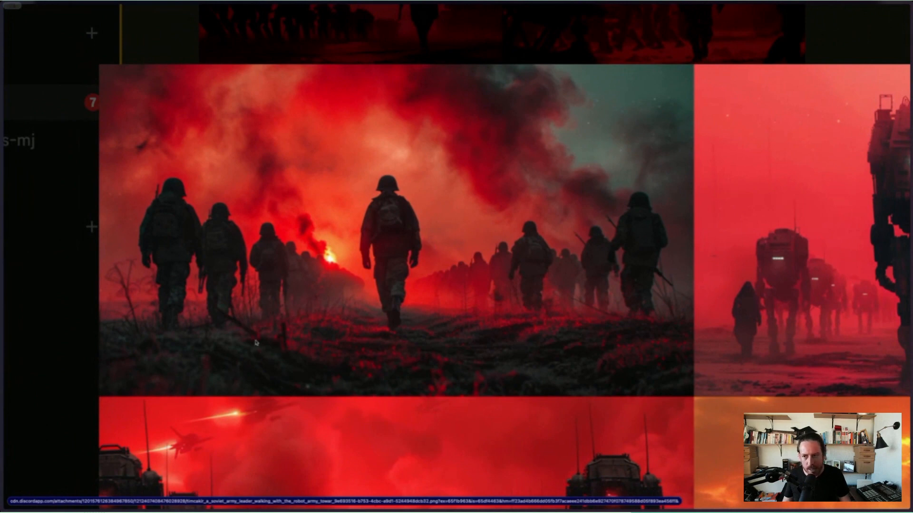
scroll(216, 319, up, 4)
scroll(215, 319, down, 6)
scroll(216, 319, up, 5)
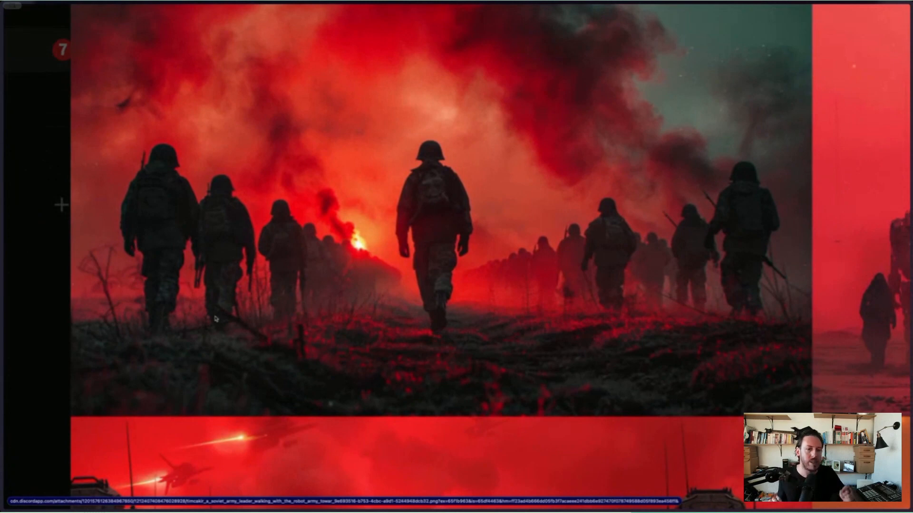
Examine the upper-right picture of the --s 400 grid, the robots with glowing lights in red fog, up close
scroll(215, 319, right, 10)
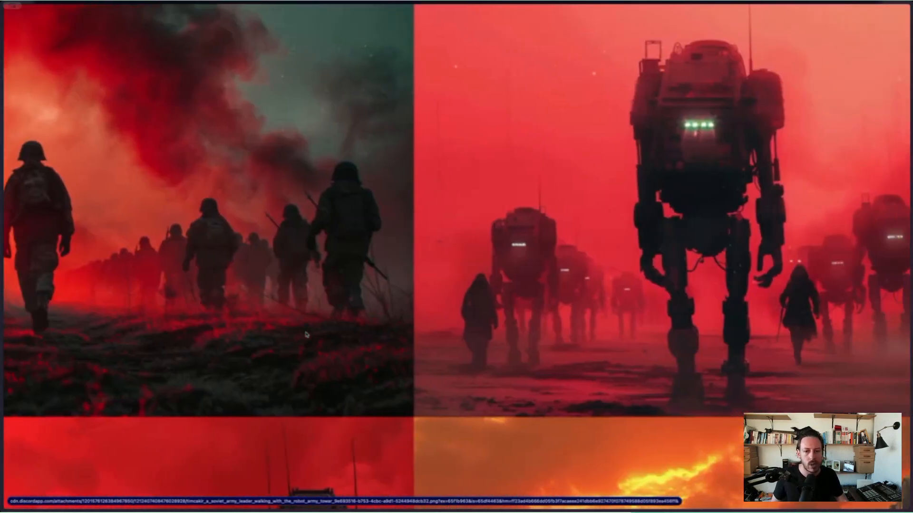
scroll(307, 334, right, 2)
scroll(306, 334, right, 3)
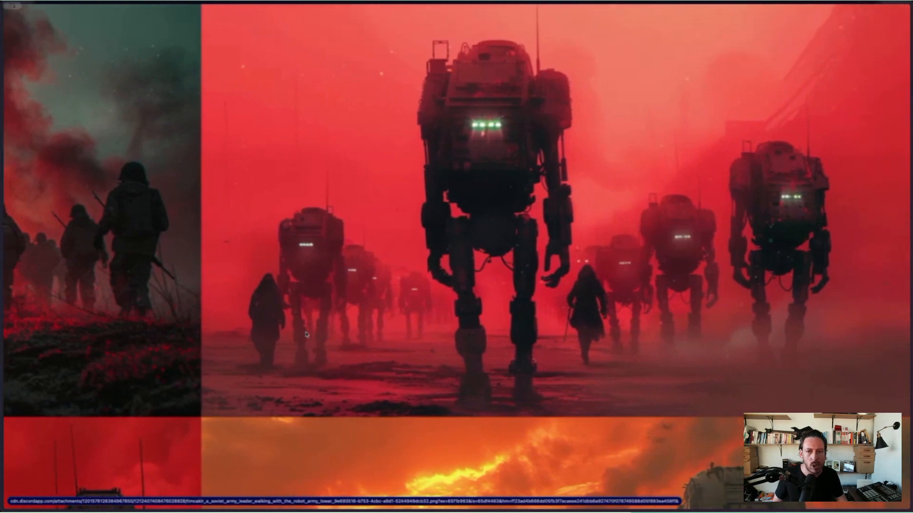
scroll(306, 335, up, 3)
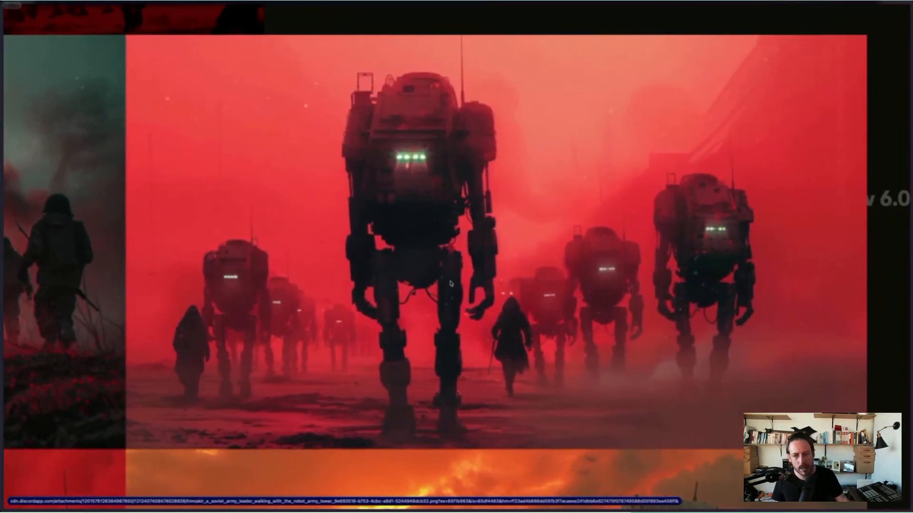
scroll(450, 284, down, 5)
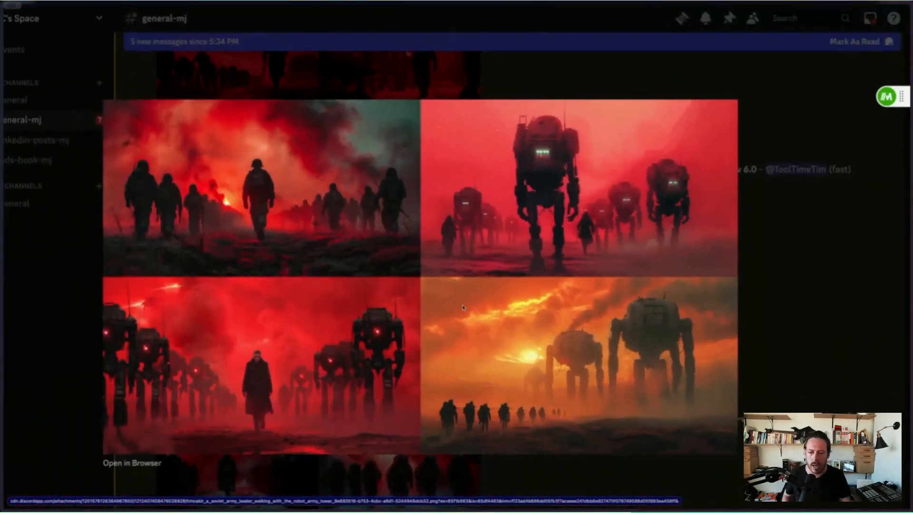
Examine the lower-left picture of the --s 400 grid, the man in a long coat between the robots, up close
scroll(262, 335, up, 5)
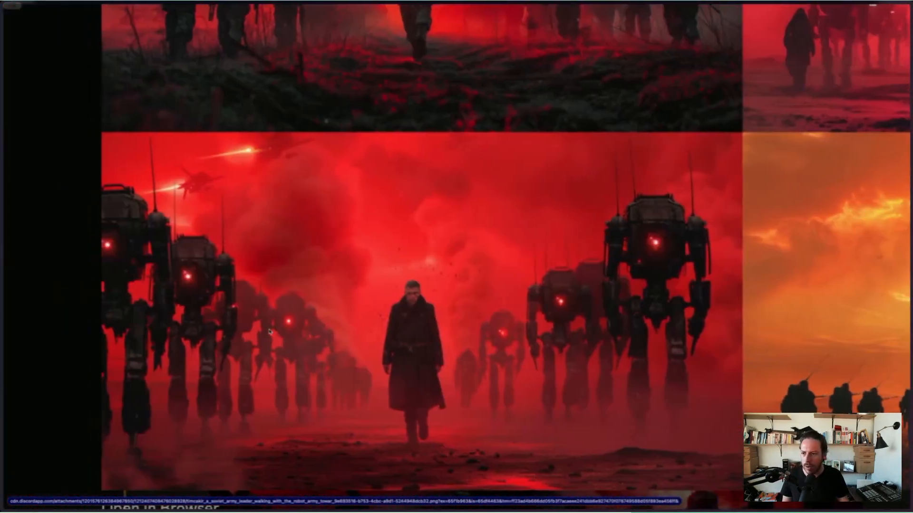
scroll(270, 331, down, 1)
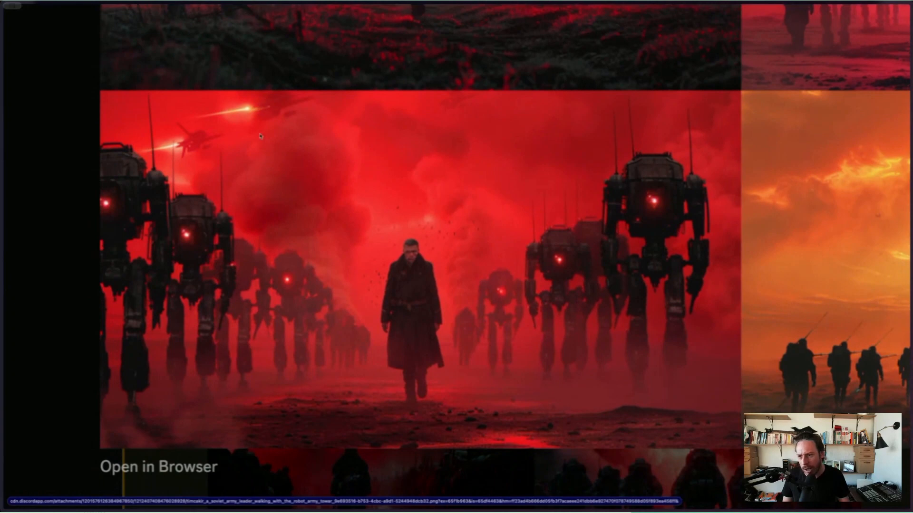
scroll(401, 279, up, 2)
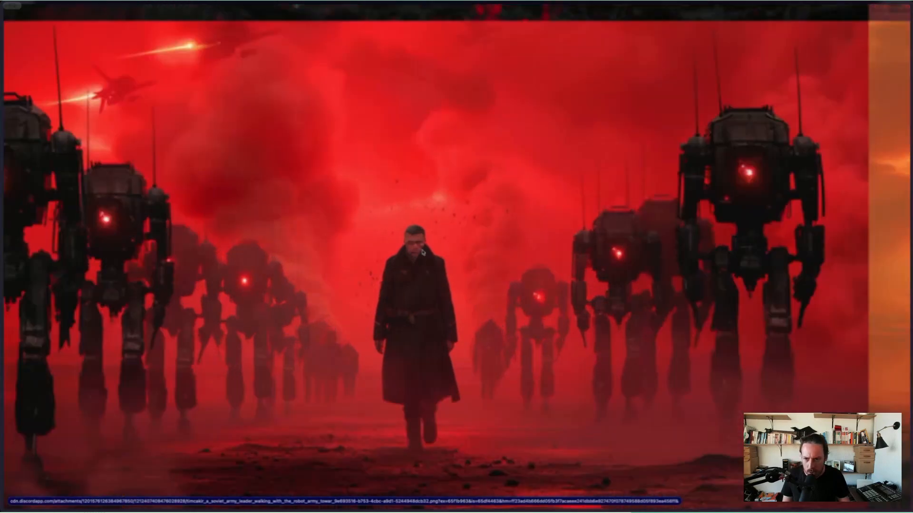
scroll(425, 257, down, 5)
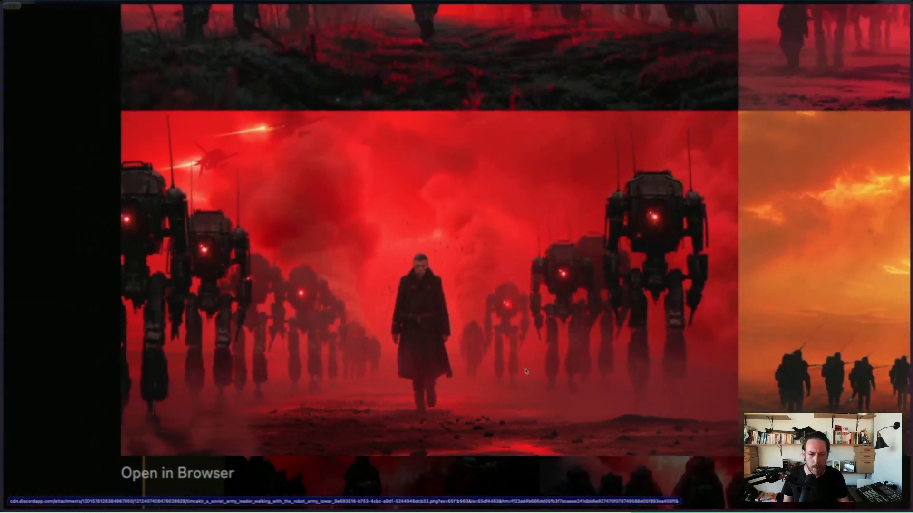
Examine the lower-right picture of the --s 400 grid, the giant robots and soldiers at sunset, up close
scroll(656, 309, right, 5)
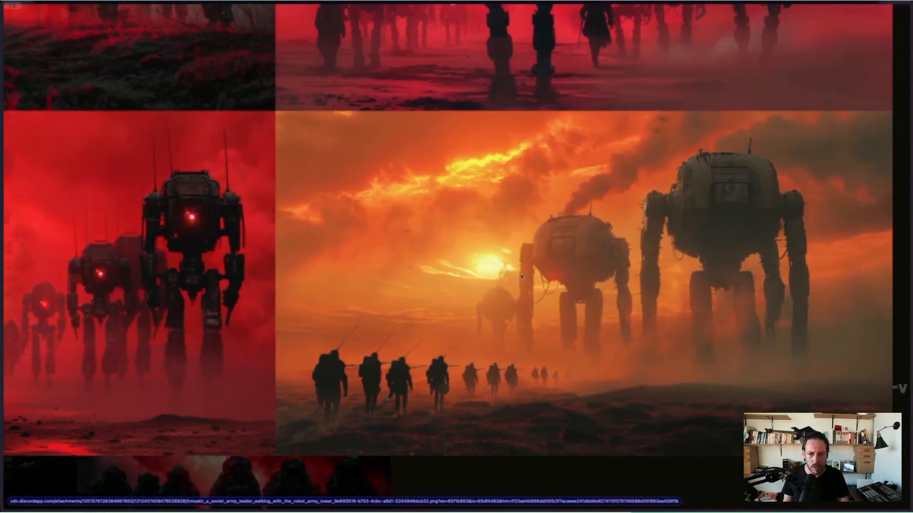
scroll(656, 309, right, 1)
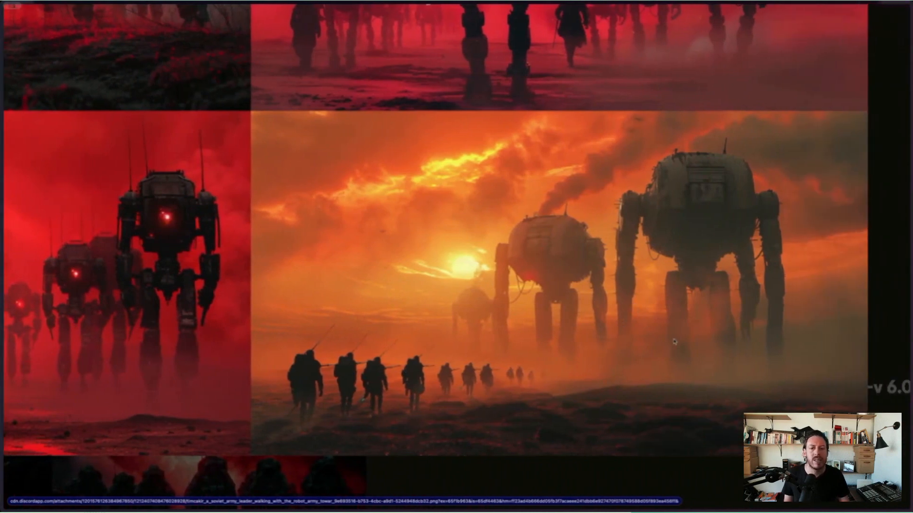
scroll(674, 342, up, 2)
scroll(674, 341, up, 2)
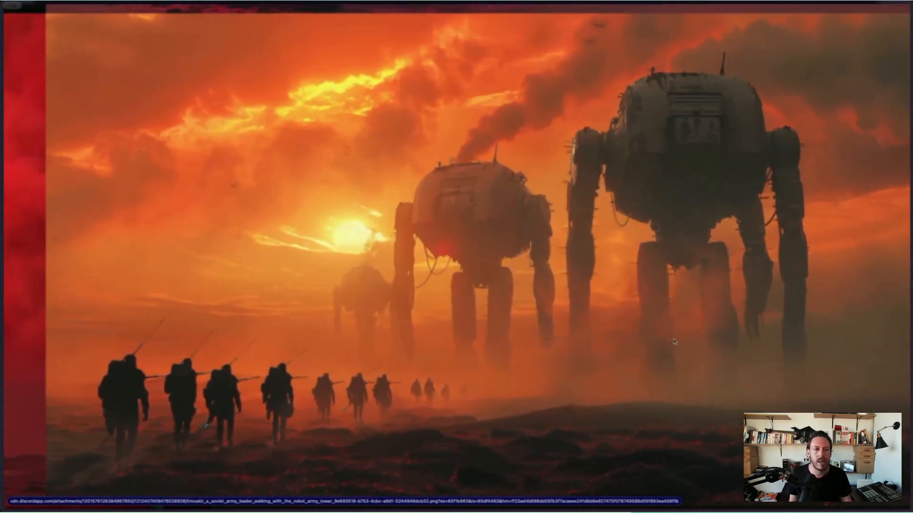
scroll(674, 341, right, 1)
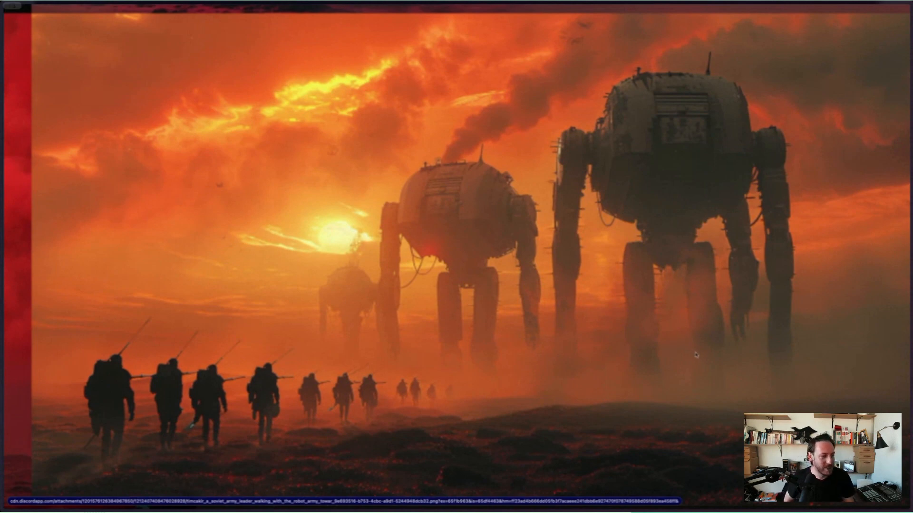
Close the --s 400 grid preview and upscale its third picture, the coated man among the robots
key(Escape)
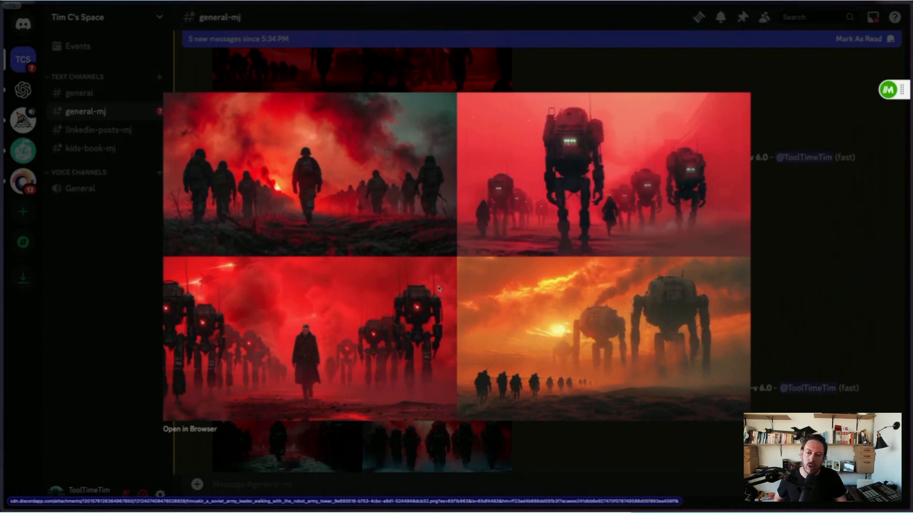
click(810, 264)
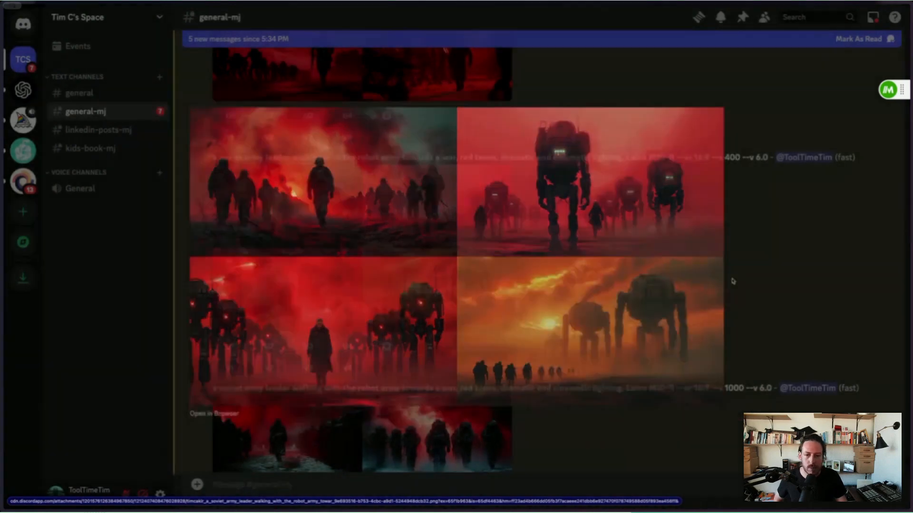
scroll(517, 363, down, 3)
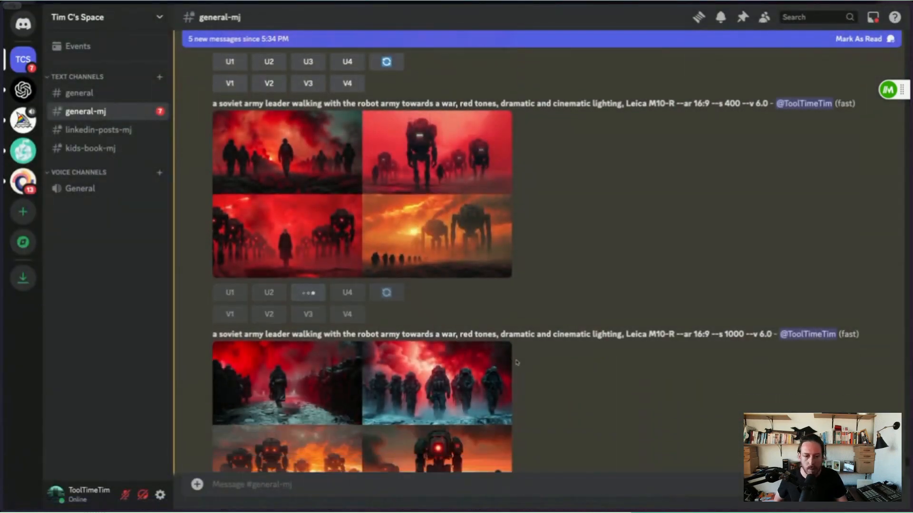
Highlight the "--s 1000" parameter in the last result's prompt and open that result's image grid
drag(724, 240, 750, 240)
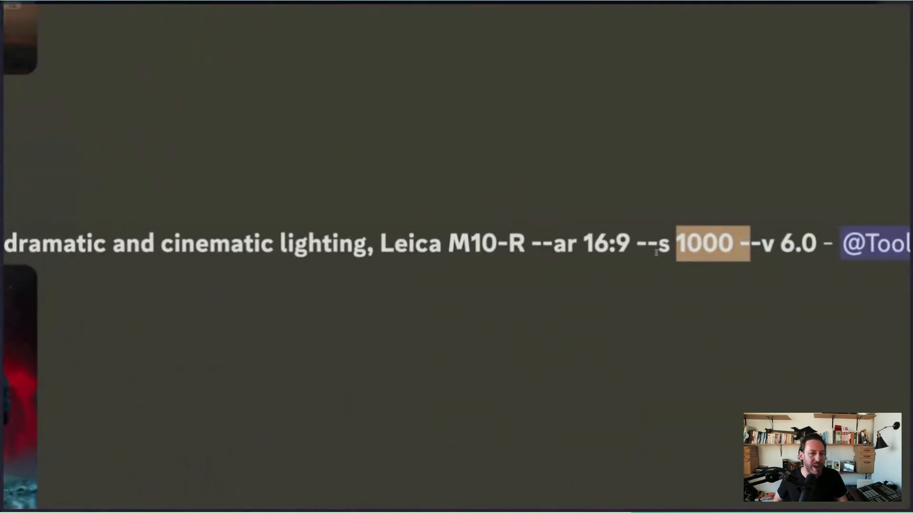
click(718, 241)
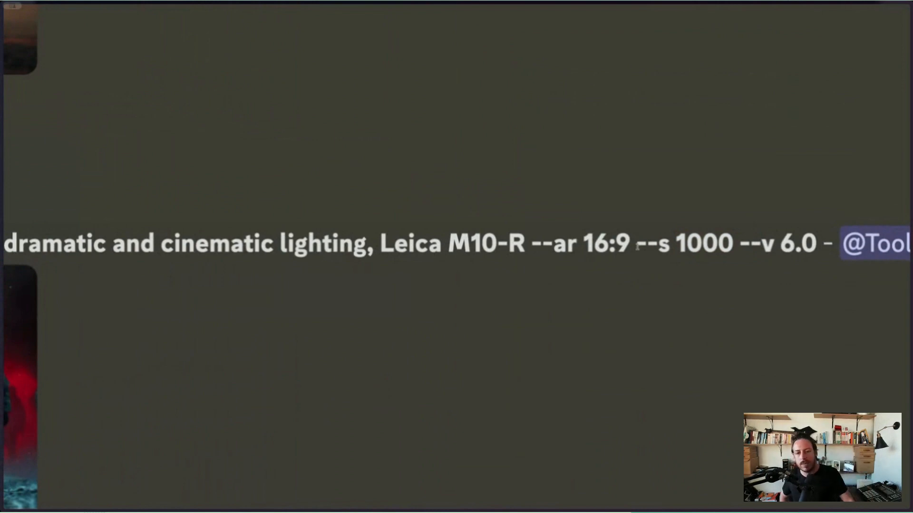
drag(636, 244, 742, 245)
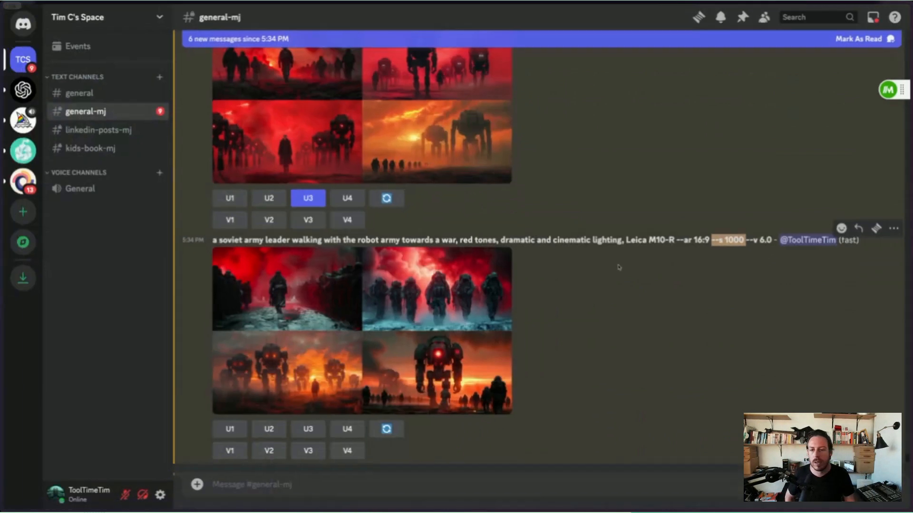
click(371, 321)
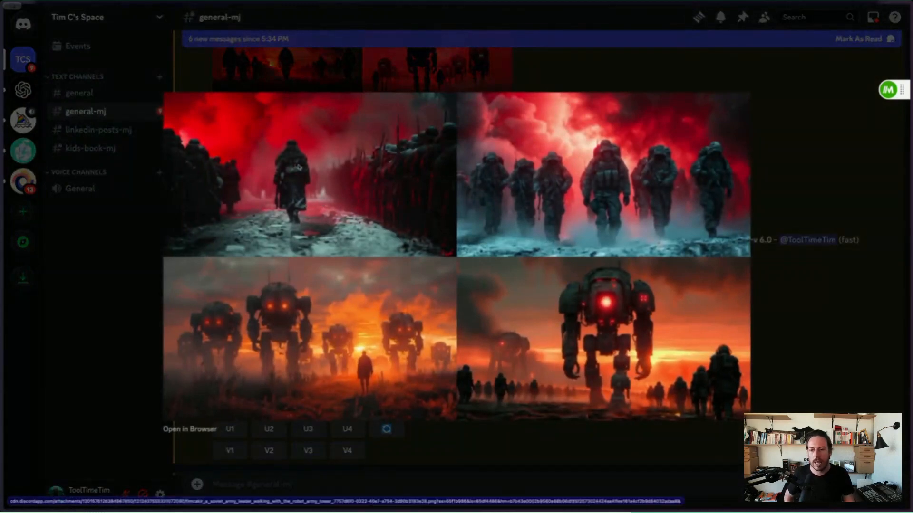
Examine the upper-left picture of the --s 1000 grid, the coated soldier walking between the ranks, up close
click(298, 165)
scroll(298, 167, up, 2)
scroll(298, 167, left, 2)
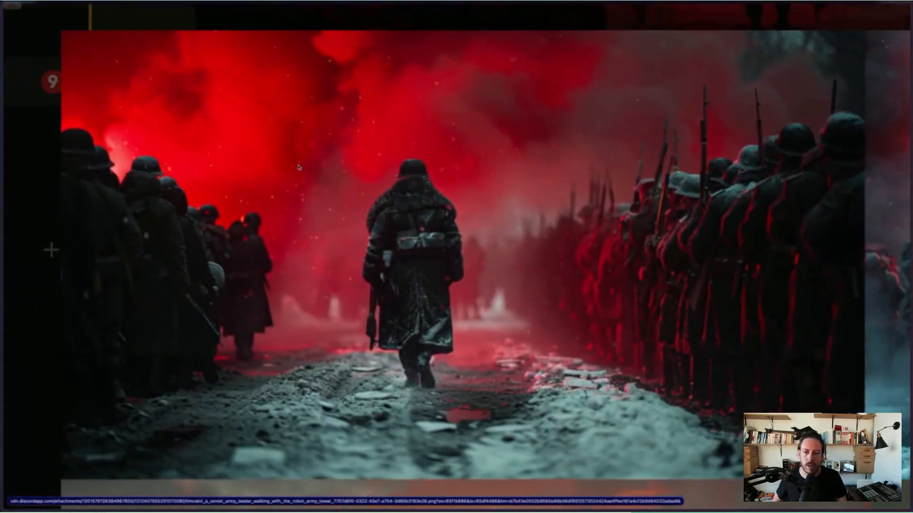
scroll(299, 167, down, 1)
scroll(298, 168, up, 1)
scroll(298, 166, left, 2)
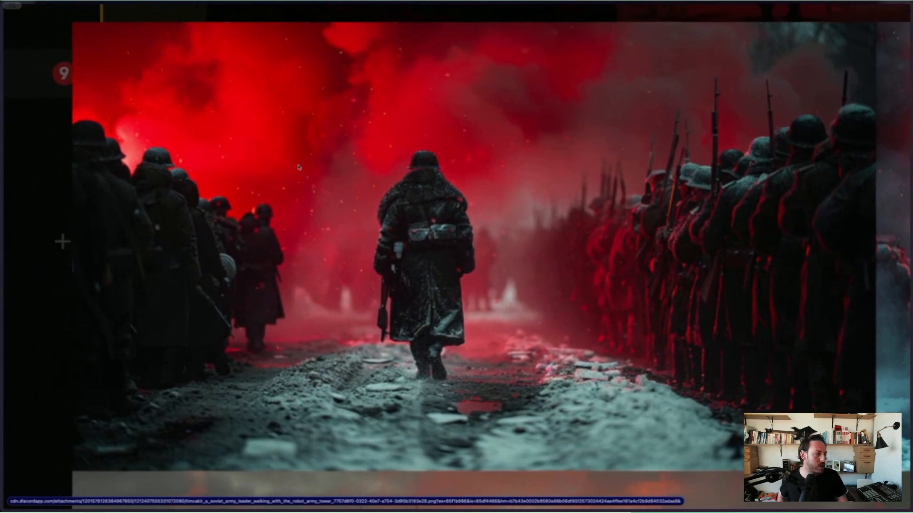
scroll(298, 167, up, 1)
scroll(298, 166, up, 1)
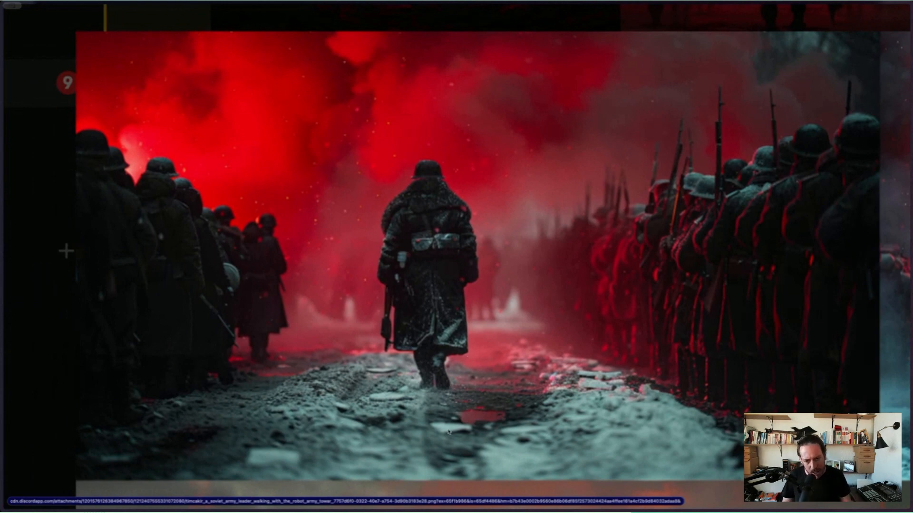
scroll(815, 188, up, 1)
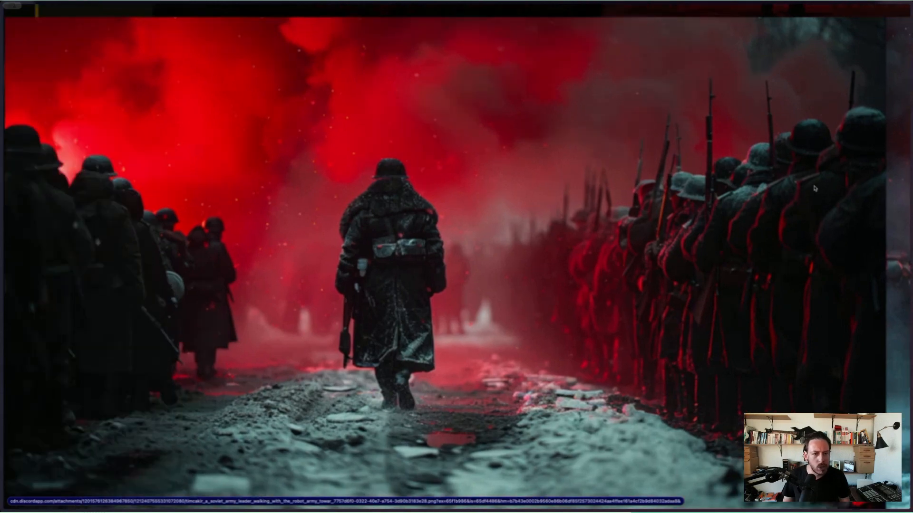
Examine the upper-right picture of the --s 1000 grid, the hooded soldiers walking in mist, up close
scroll(718, 190, down, 3)
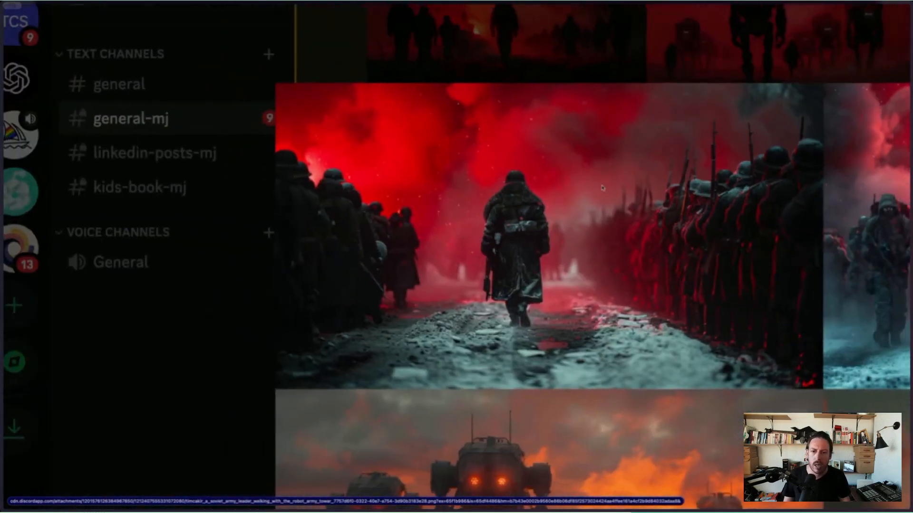
scroll(512, 274, right, 5)
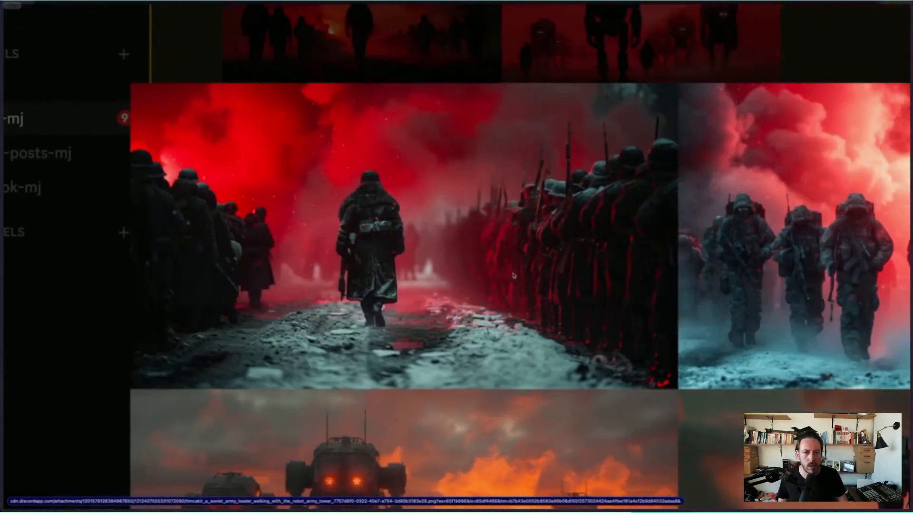
scroll(513, 275, up, 4)
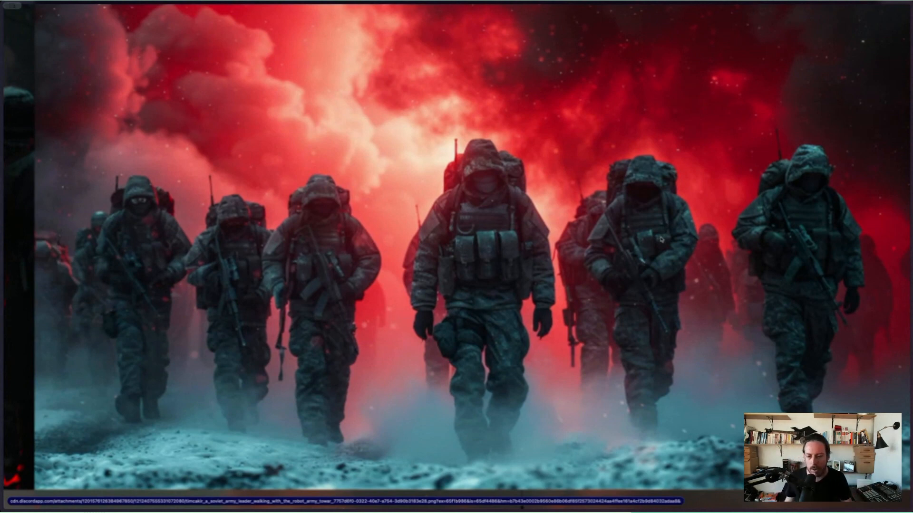
Examine the lower-left picture of the --s 1000 grid, the lone man facing the robots at sunset, up close
scroll(661, 240, down, 5)
scroll(661, 240, left, 2)
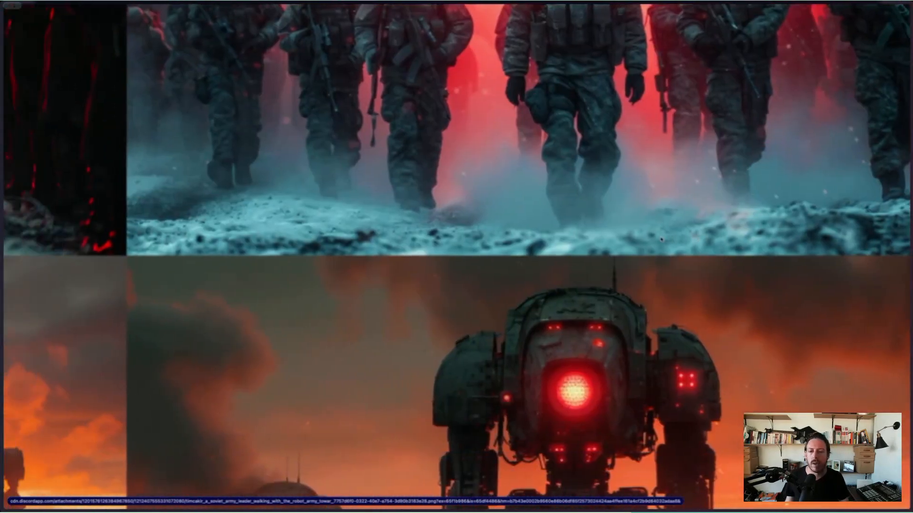
scroll(373, 301, down, 5)
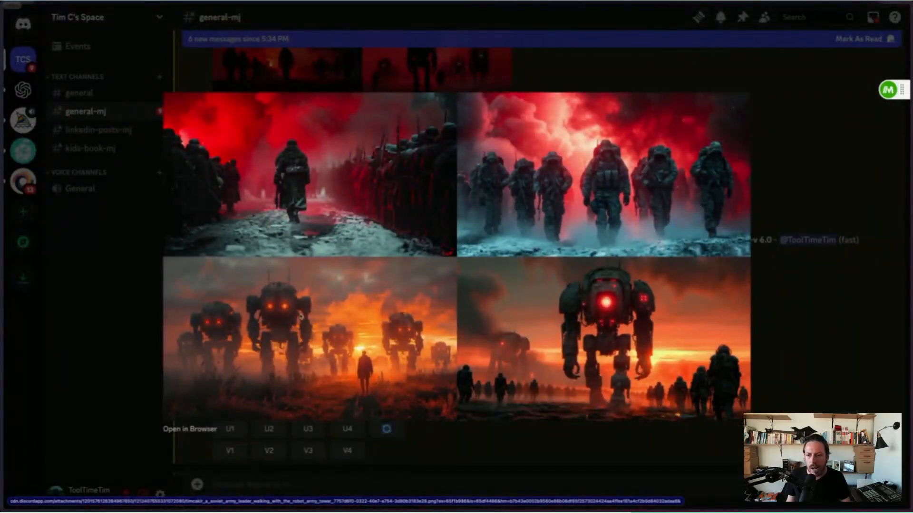
scroll(300, 316, up, 10)
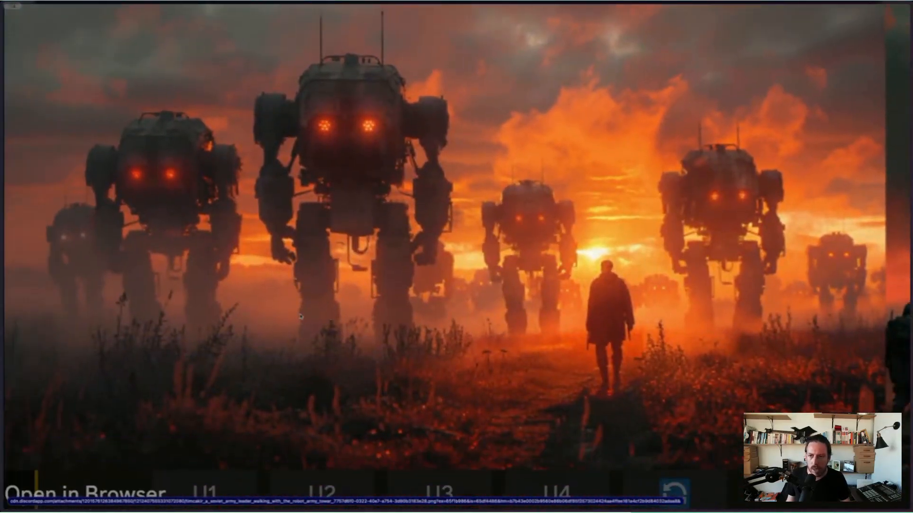
scroll(300, 316, left, 2)
scroll(300, 316, right, 1)
scroll(300, 316, up, 1)
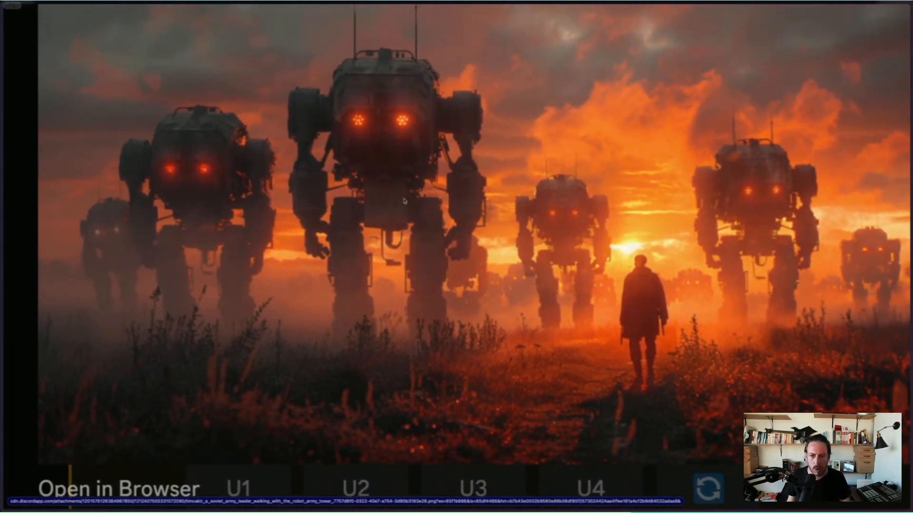
Examine the lower-right picture of the --s 1000 grid, the giant robot above the soldiers, and close the grid preview
scroll(642, 285, right, 5)
scroll(638, 251, right, 1)
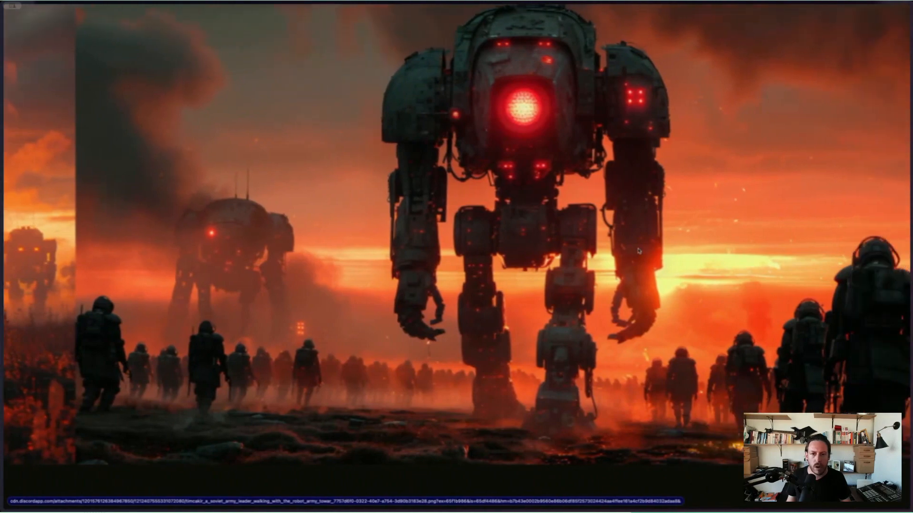
scroll(639, 251, down, 5)
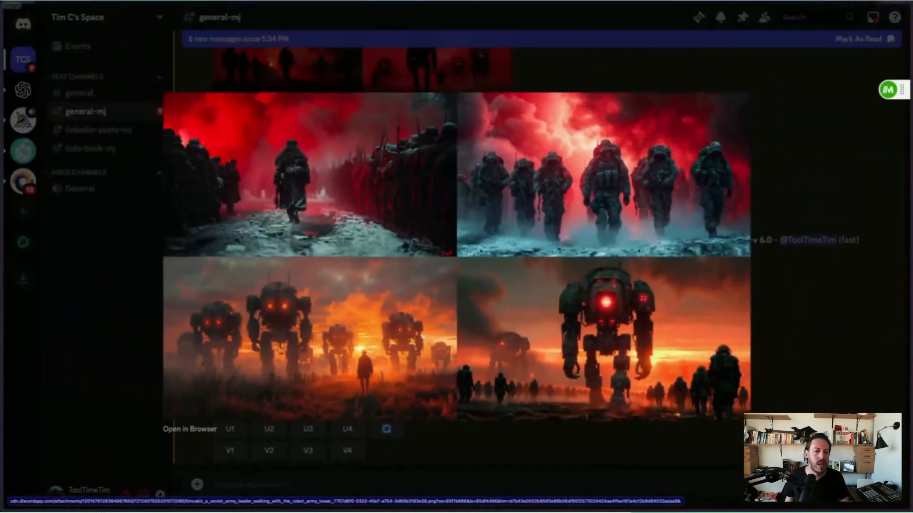
click(790, 320)
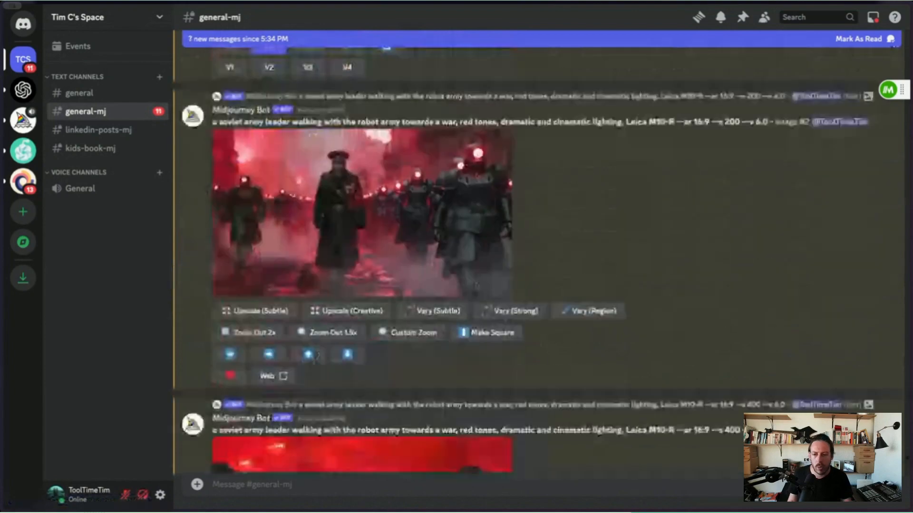
Preview the upscaled --s 200 picture of the officer among the robots, close it and run Zoom Out 2x on it
click(468, 199)
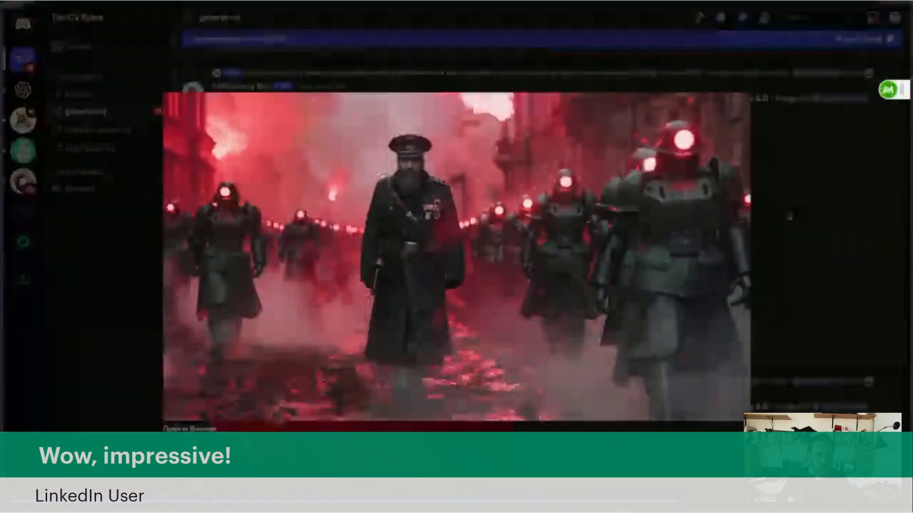
click(798, 244)
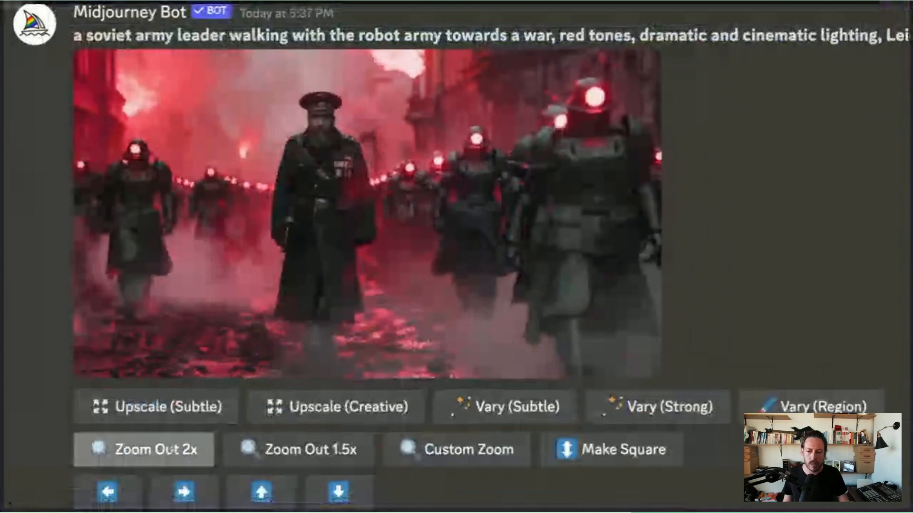
click(144, 450)
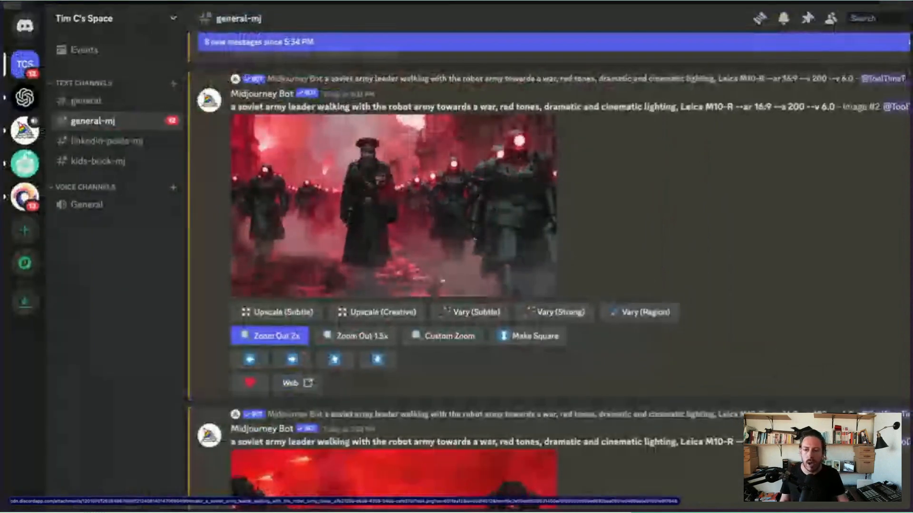
Inspect the upscaled --s 400 picture of the coated man up close, close the preview and run Upscale (Creative) on it
scroll(395, 333, down, 5)
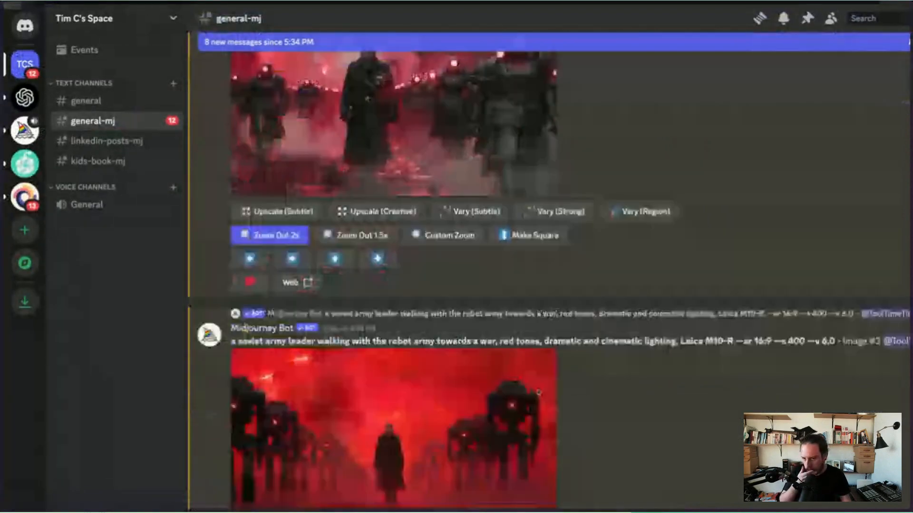
click(421, 339)
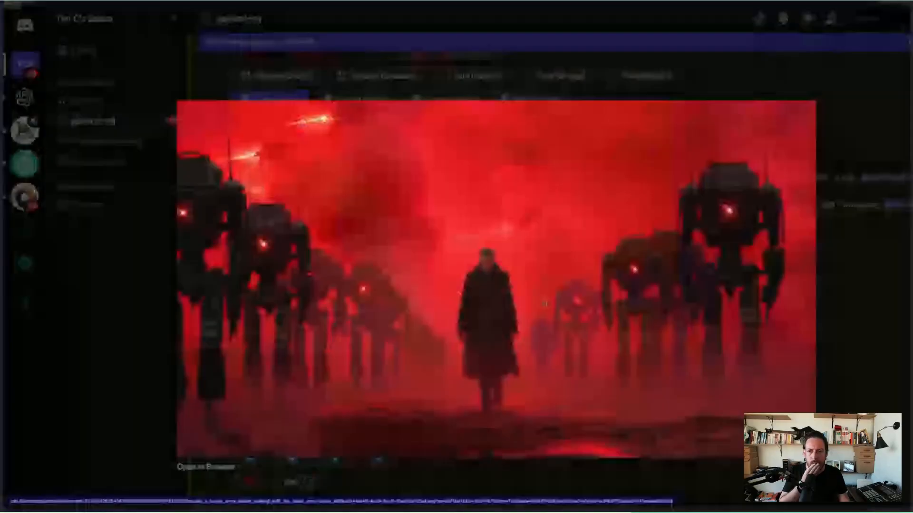
scroll(491, 274, up, 5)
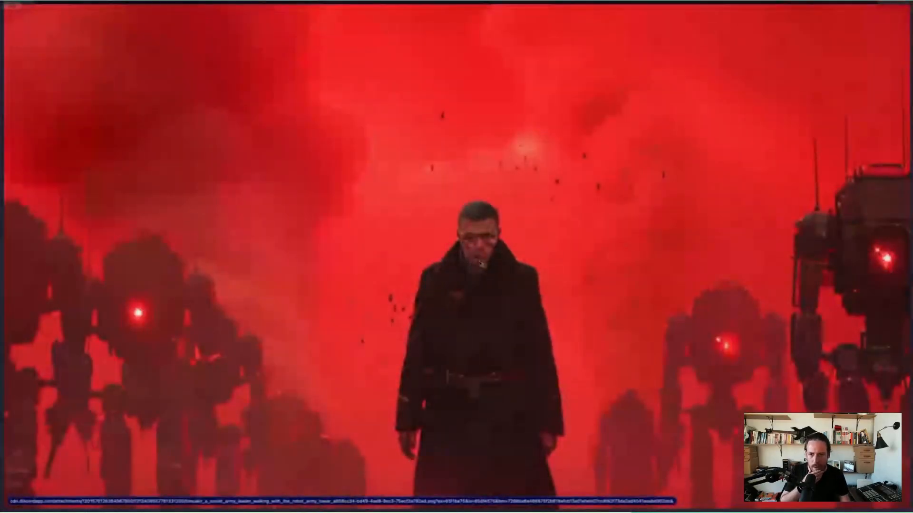
scroll(491, 269, down, 5)
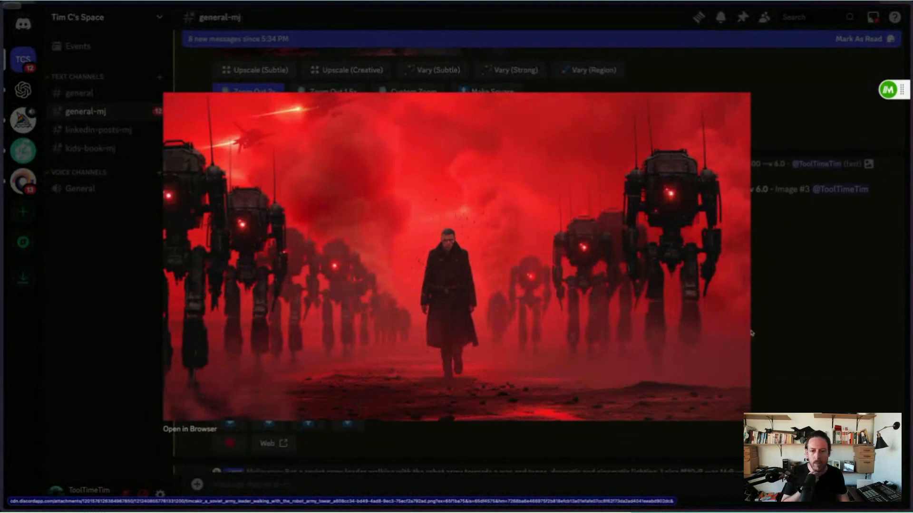
click(800, 333)
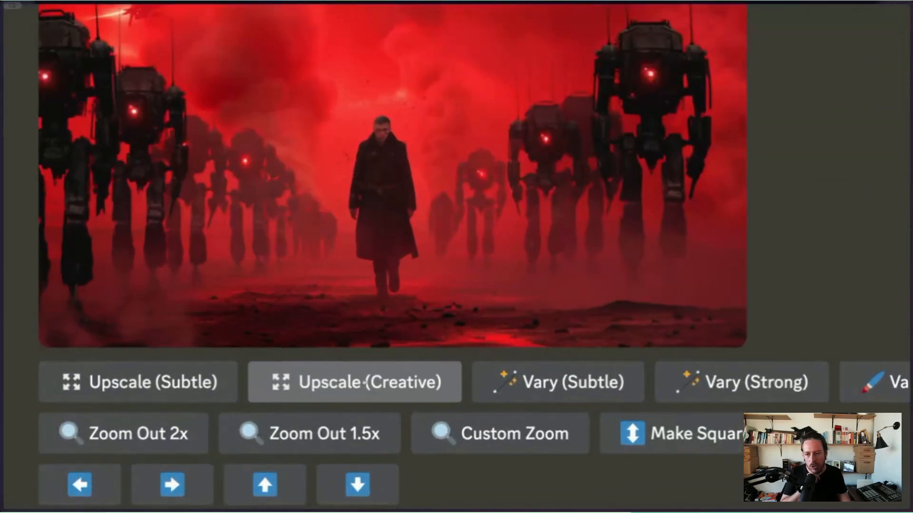
click(352, 378)
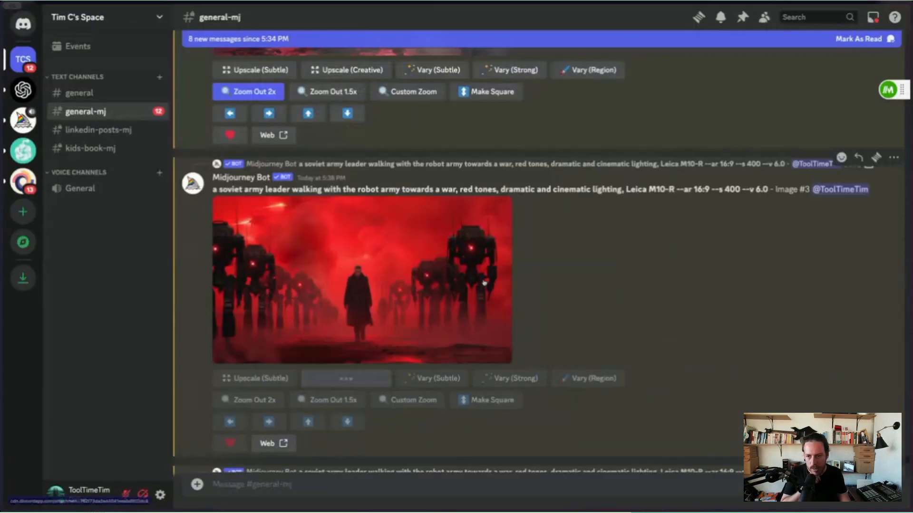
Run Upscale (Subtle) on the --s 1000 picture of the hooded soldiers walking in mist
scroll(476, 285, down, 6)
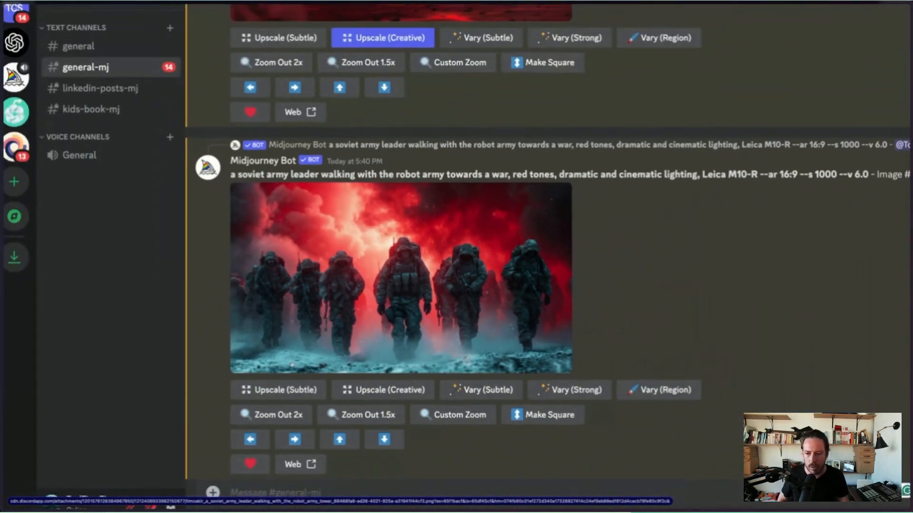
click(278, 390)
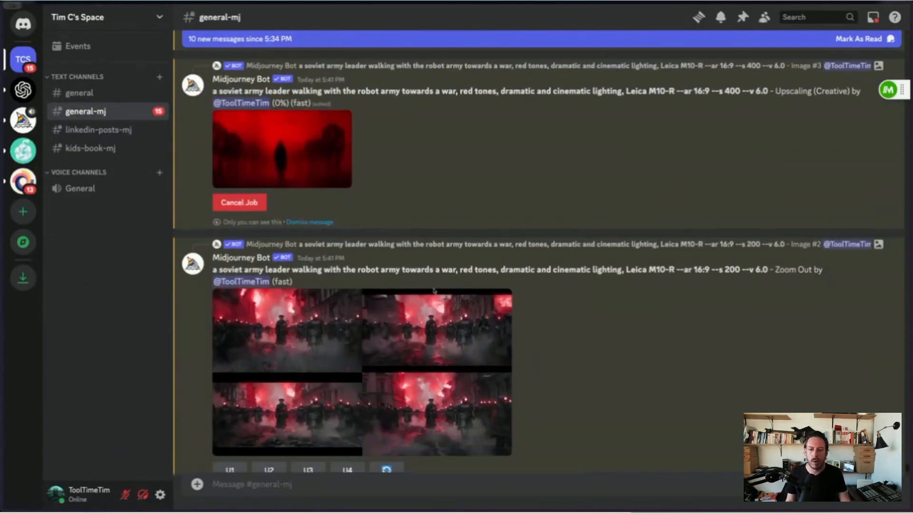
Open the Zoom Out result grid of the --s 200 picture and examine its upper-left variation up close
scroll(419, 239, up, 3)
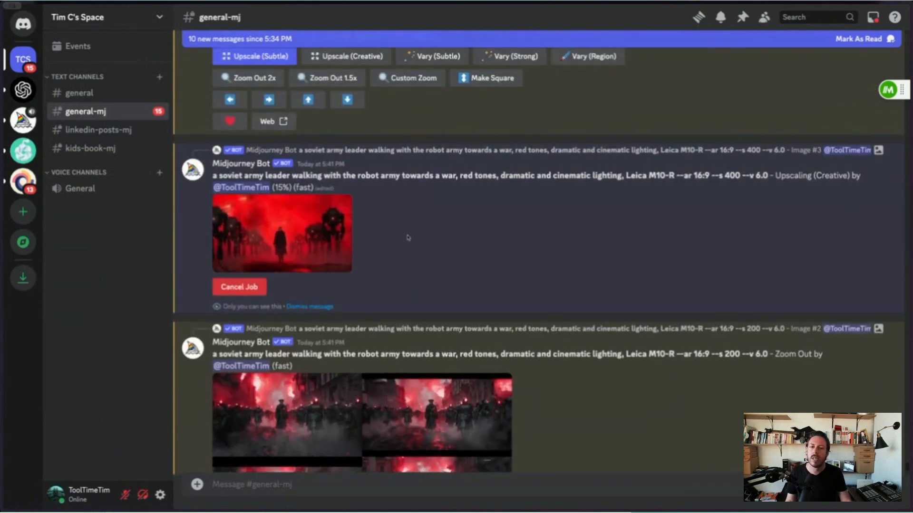
scroll(406, 293, down, 4)
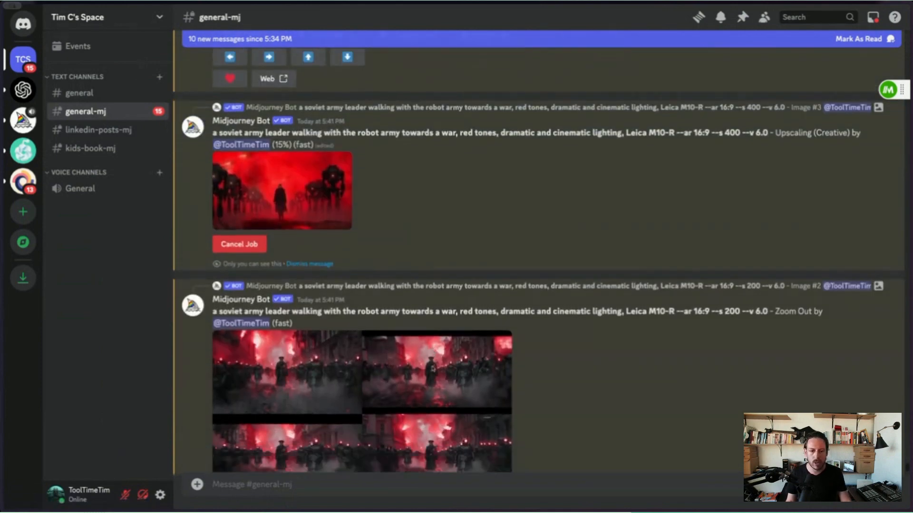
click(348, 327)
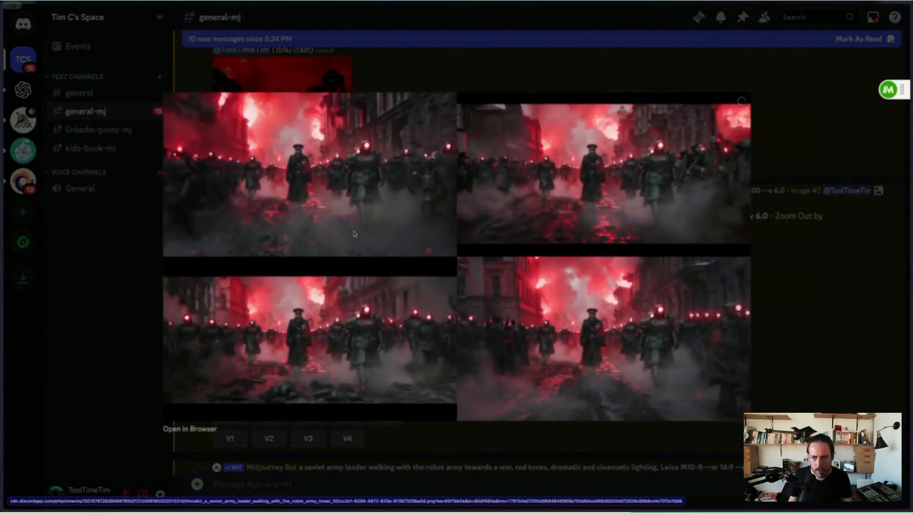
scroll(317, 155, up, 5)
scroll(317, 156, left, 4)
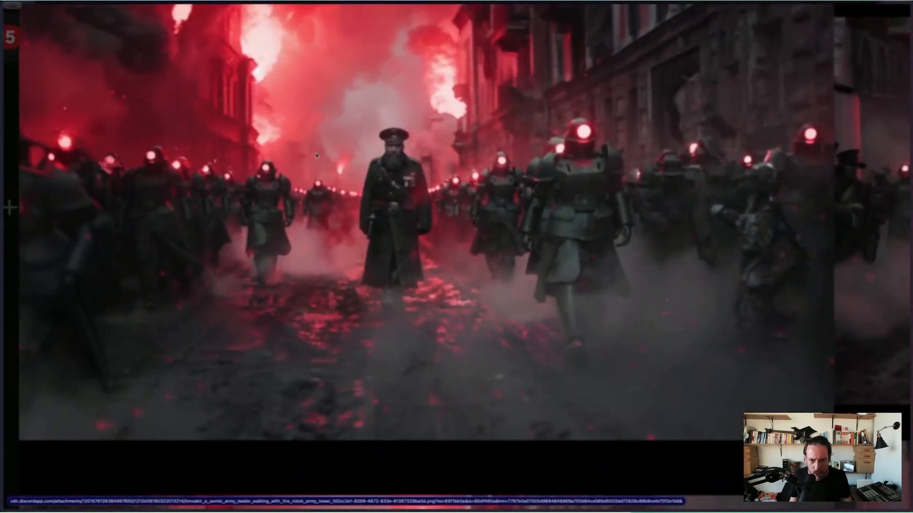
scroll(317, 155, up, 1)
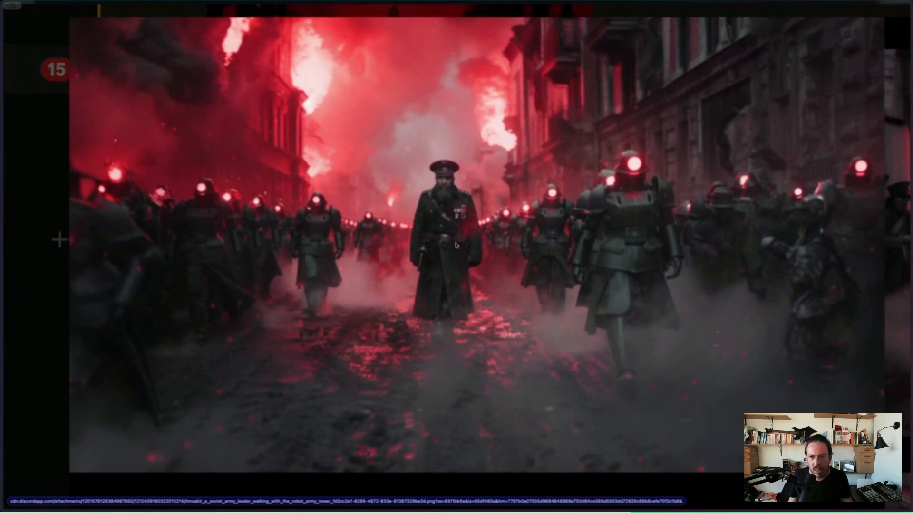
scroll(456, 245, down, 5)
scroll(282, 158, up, 2)
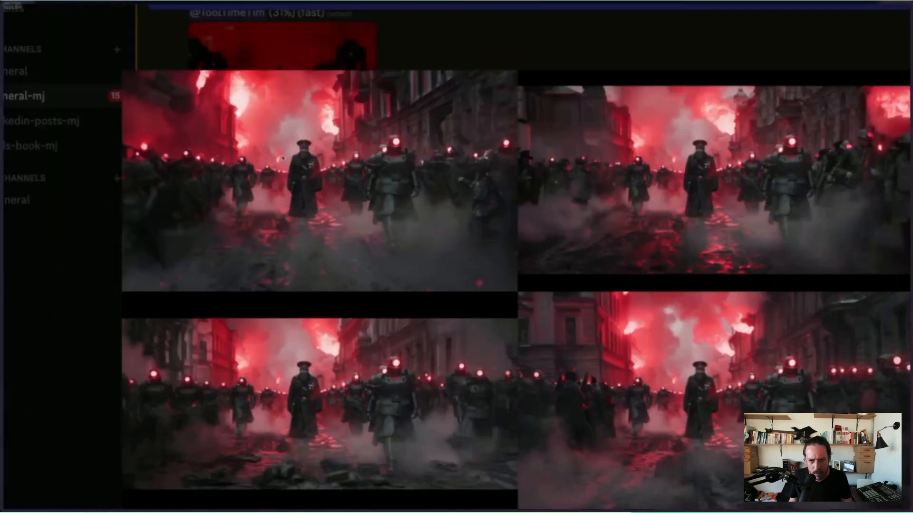
scroll(283, 158, up, 5)
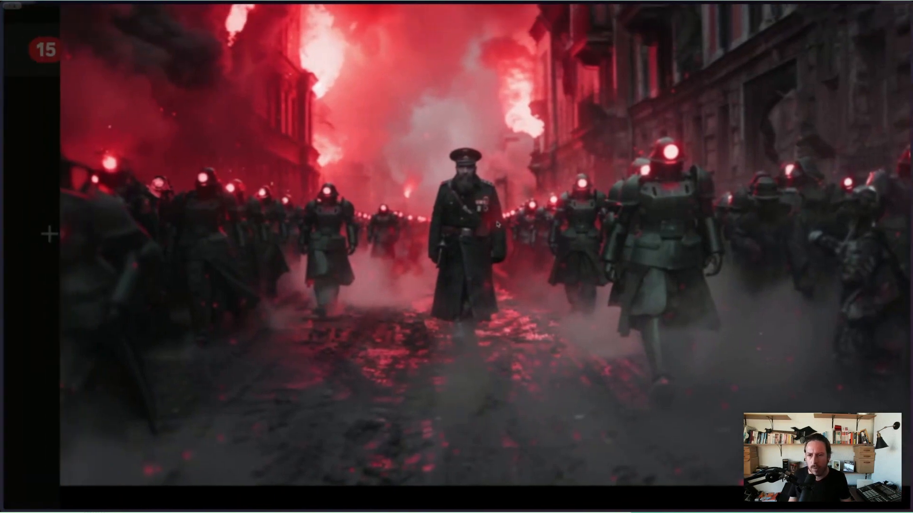
scroll(498, 225, down, 5)
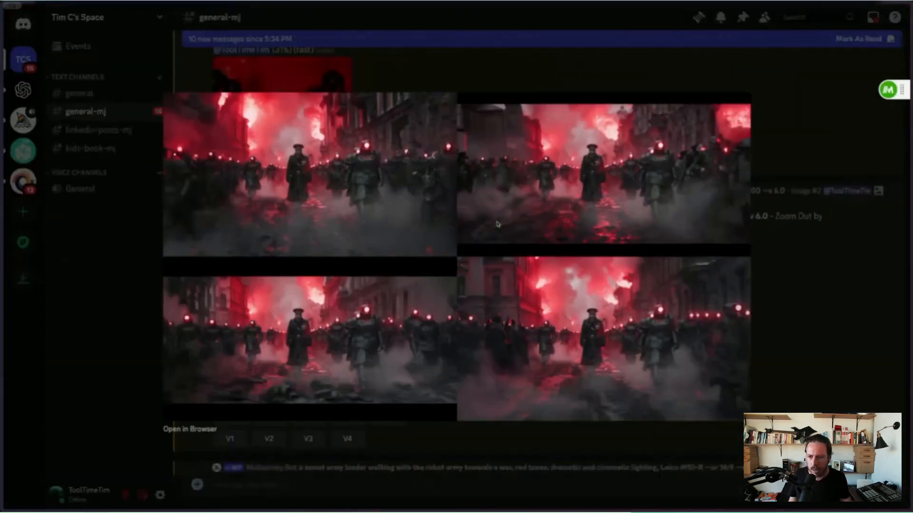
Open the Zoom Out grid in the browser and enlarge its upper-left variation with the officer in the street
click(185, 430)
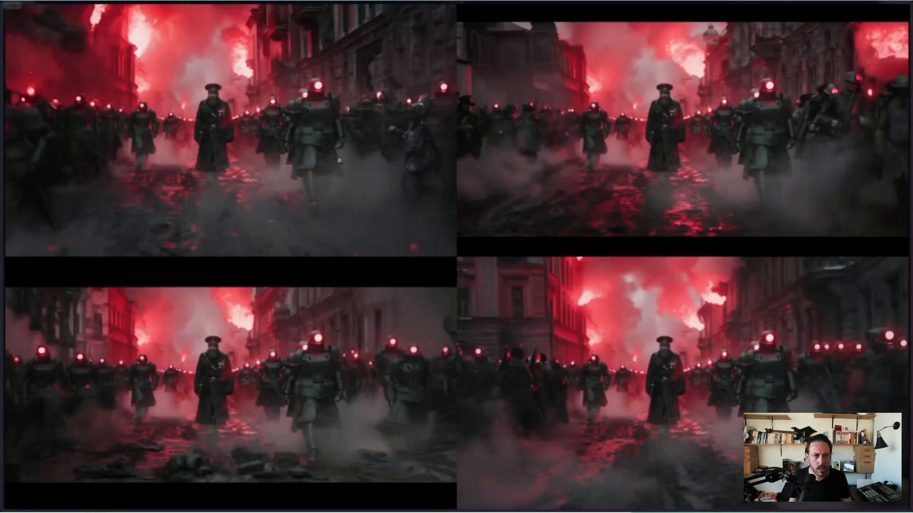
click(191, 100)
scroll(190, 100, left, 4)
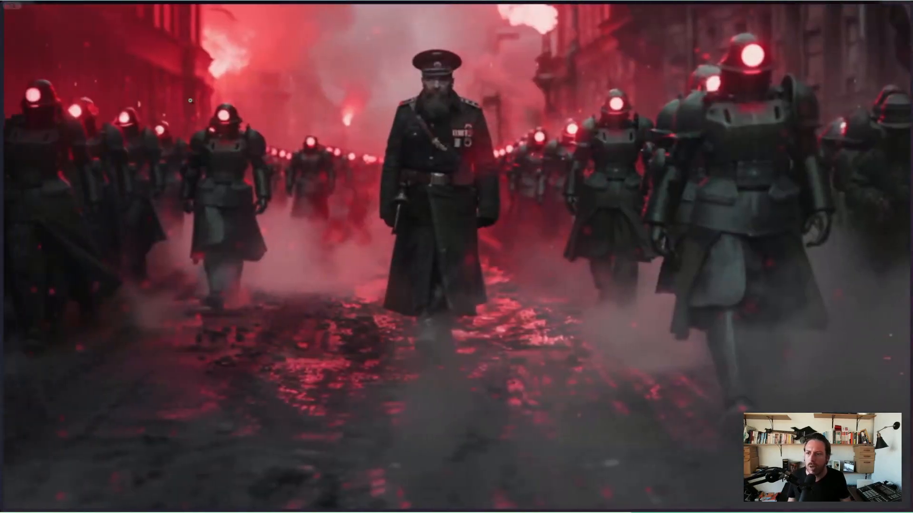